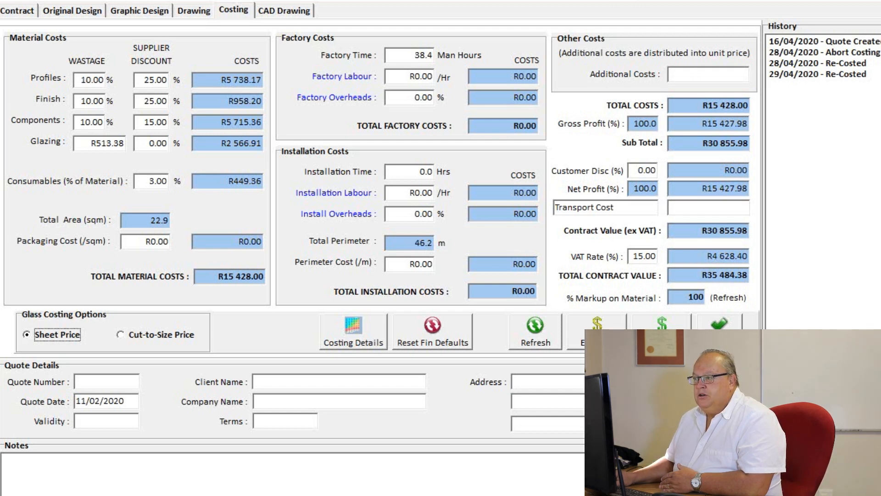
Step: Examine the supplier discount percentages for profiles, finish, components and glazing in the material costs
double_click(151, 79)
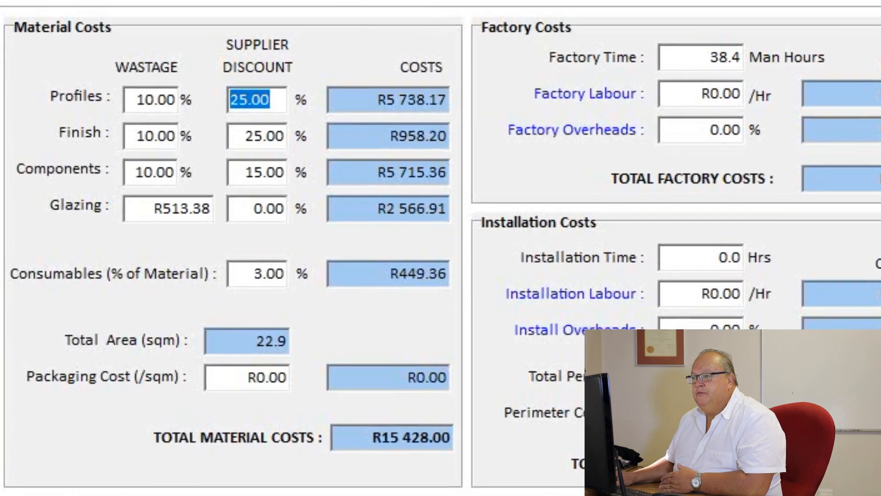
double_click(231, 126)
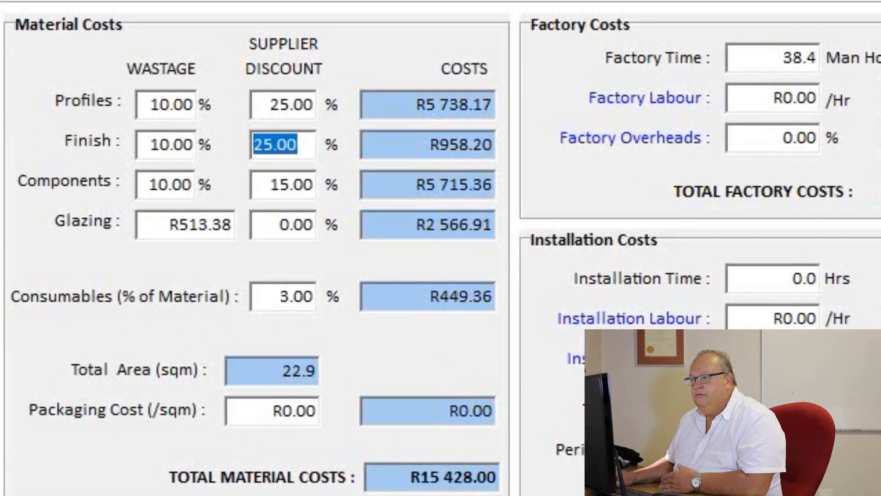
double_click(278, 184)
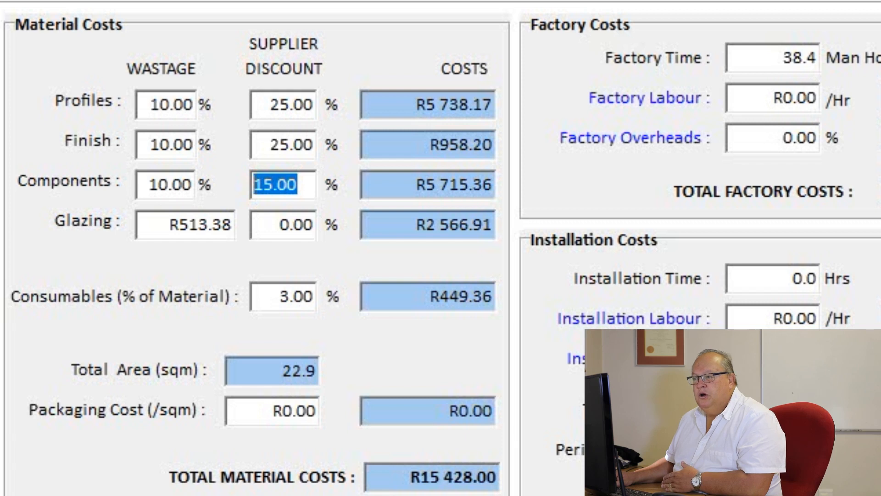
left_click(290, 224)
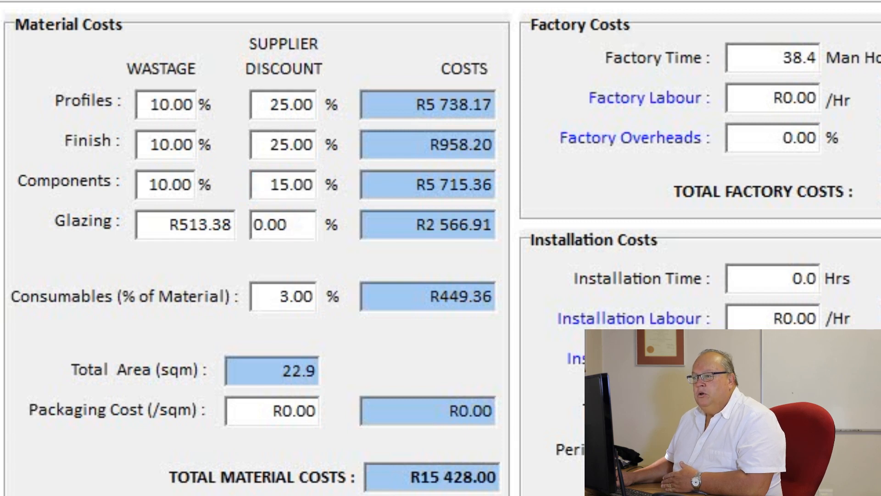
left_click_drag(289, 225, 253, 224)
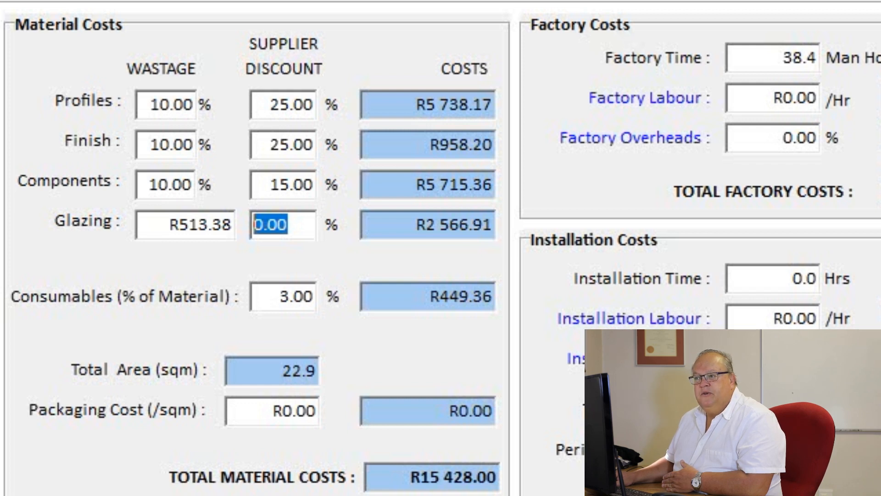
Step: Examine the wastage percentages for profiles, finish and components, and the wastage amount for glazing
left_click(148, 104)
left_click_drag(183, 104, 140, 104)
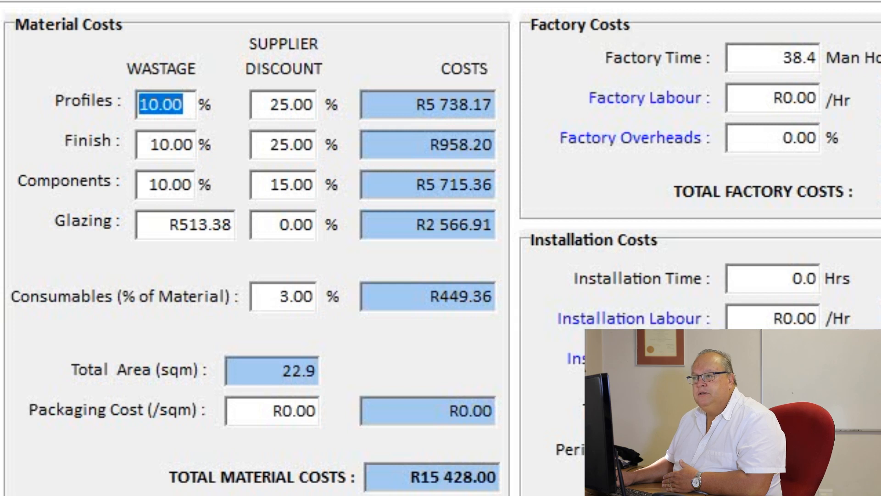
left_click(183, 145)
left_click_drag(184, 145, 139, 145)
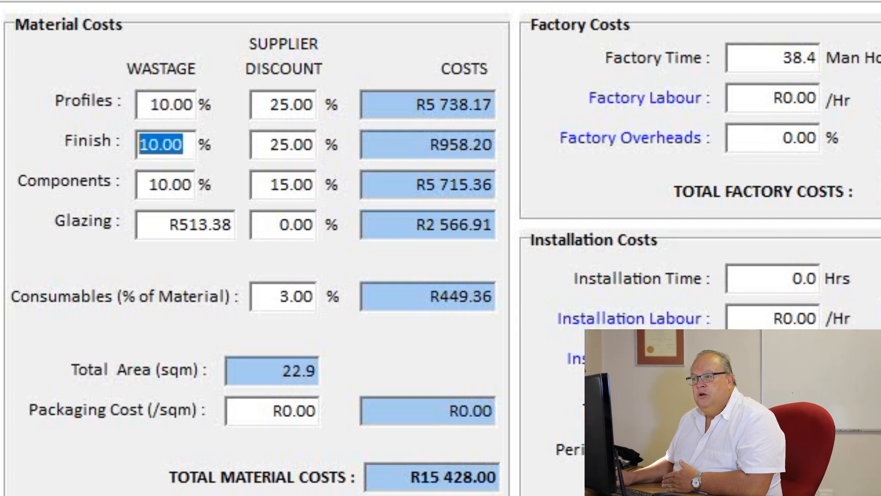
left_click(184, 185)
left_click_drag(183, 185, 139, 184)
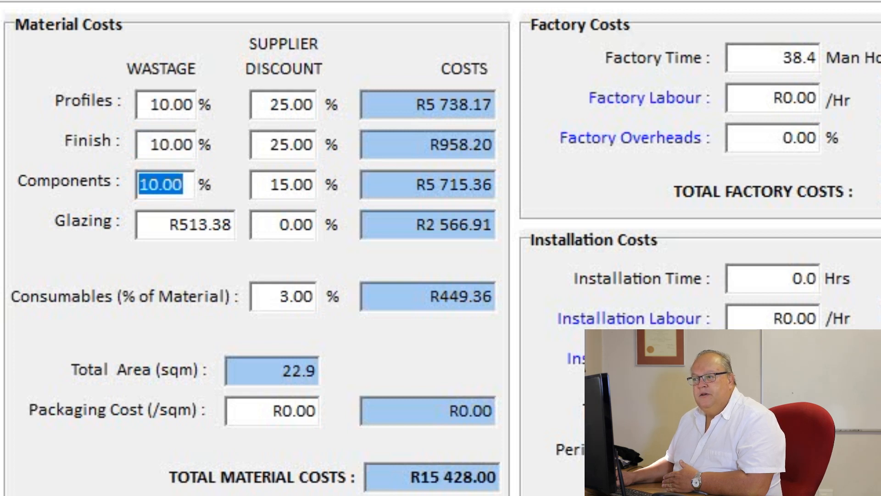
left_click_drag(229, 225, 139, 225)
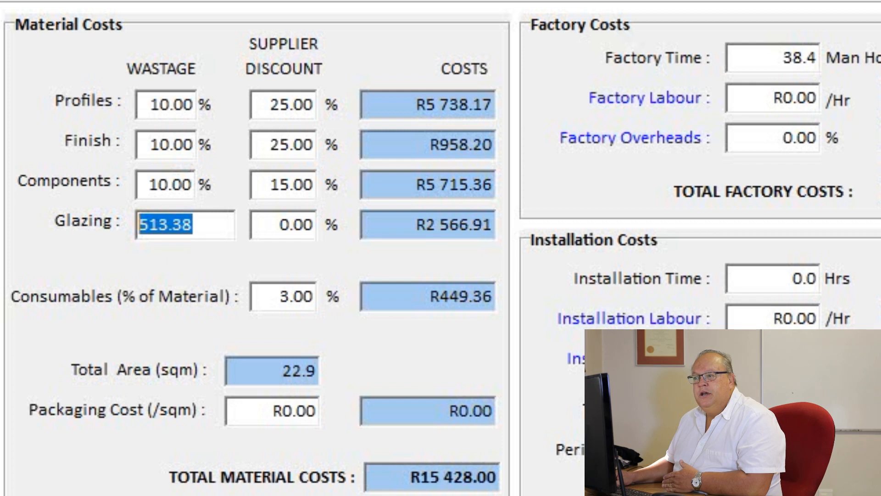
left_click(202, 225)
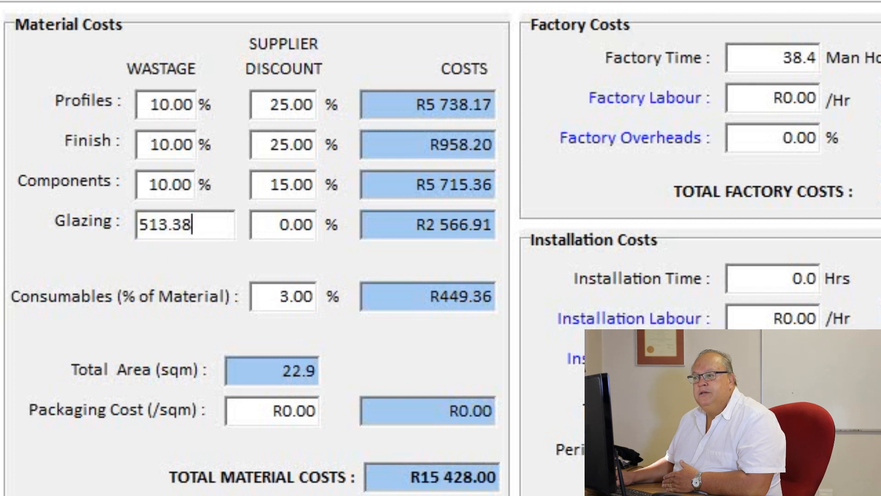
left_click(264, 224)
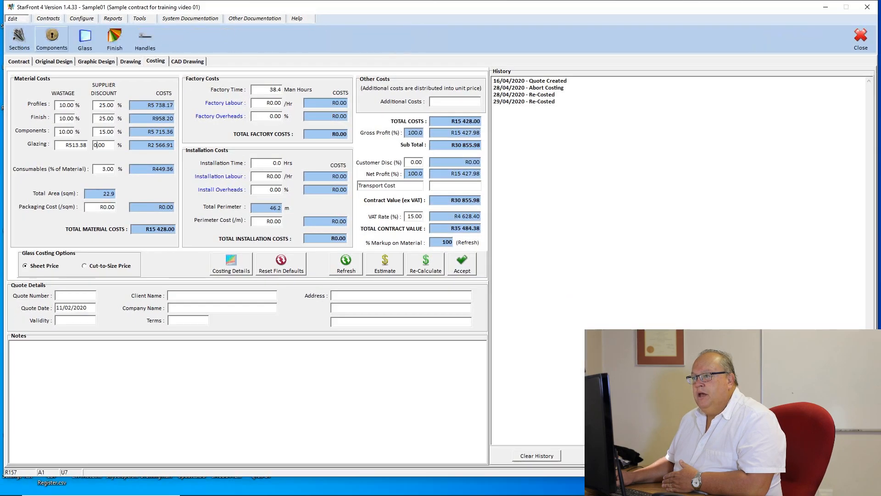
Step: Look up the waste factor of the 4mm Clear Float Glass in the glass data and recheck the glazing wastage amount
left_click(85, 37)
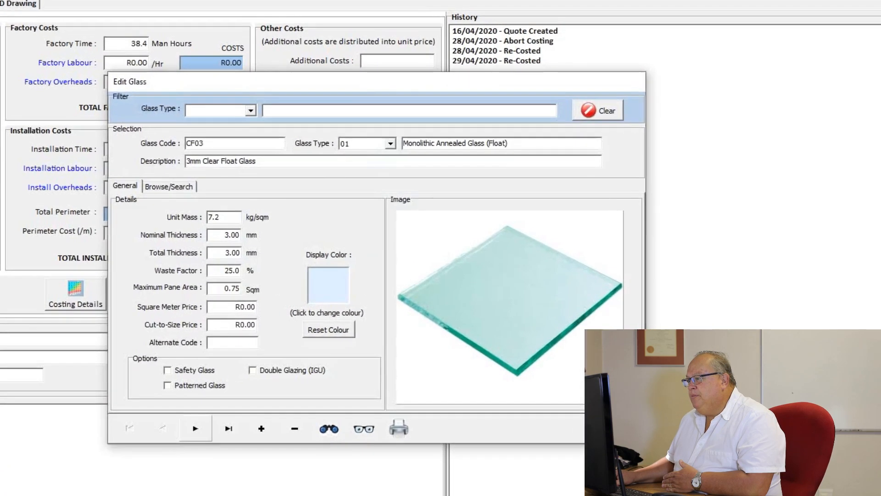
left_click(244, 400)
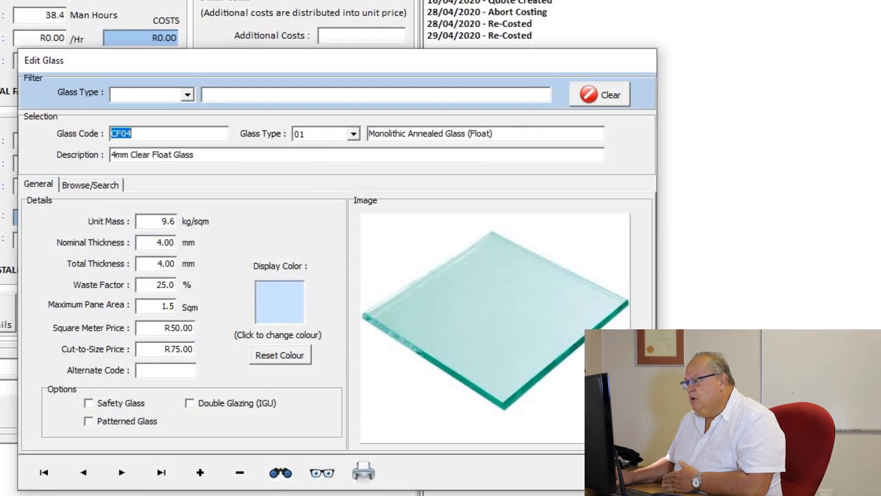
left_click_drag(171, 285, 138, 285)
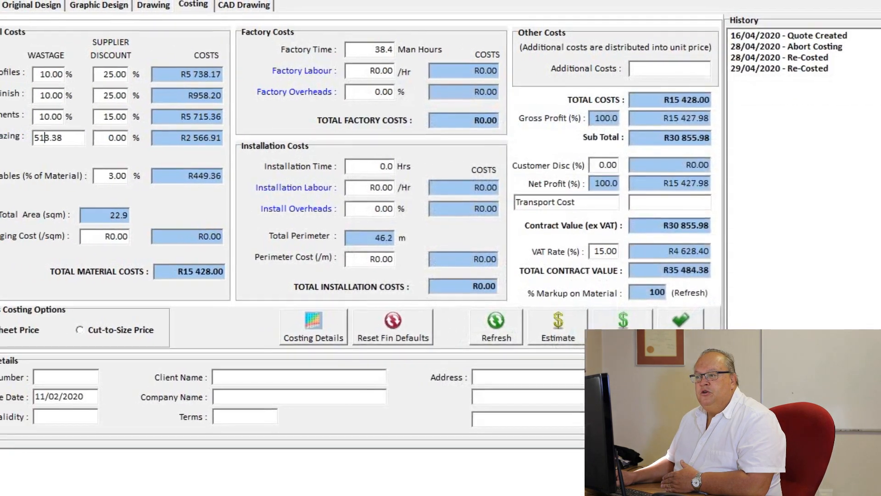
double_click(45, 138)
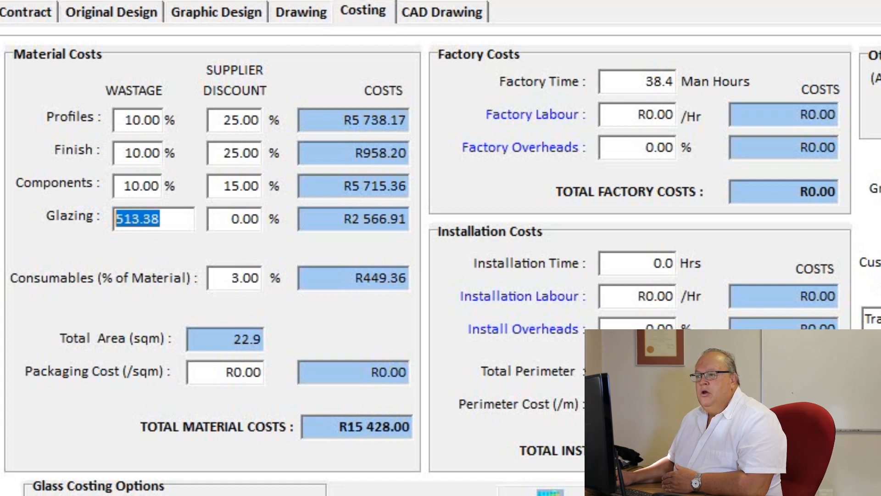
Step: Examine the consumables percentage and the total area in the material costs
left_click(238, 278)
left_click_drag(239, 278, 210, 278)
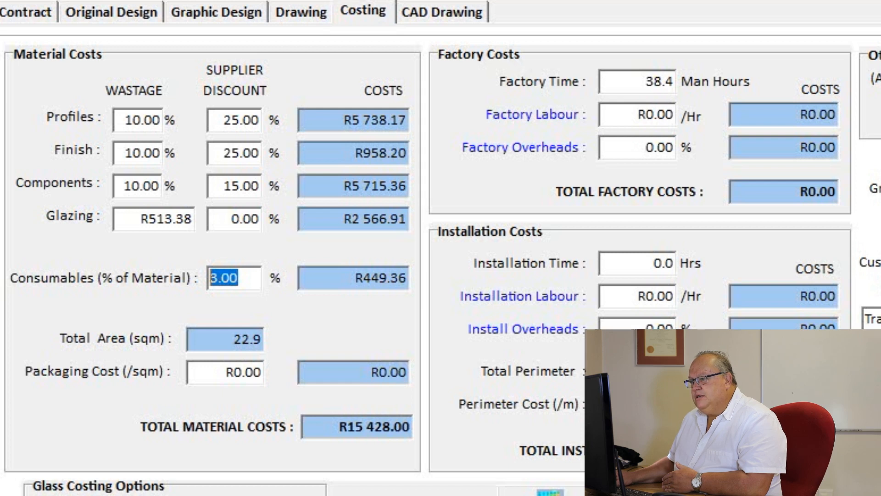
left_click(201, 340)
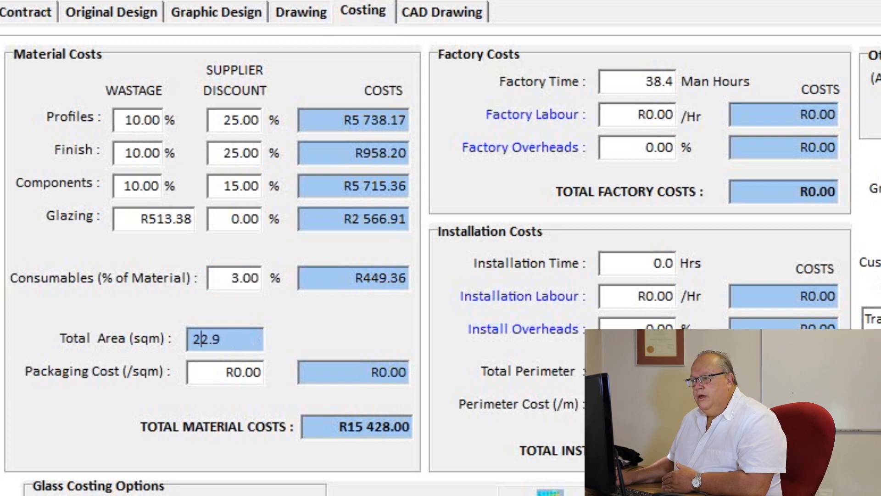
left_click_drag(222, 339, 190, 339)
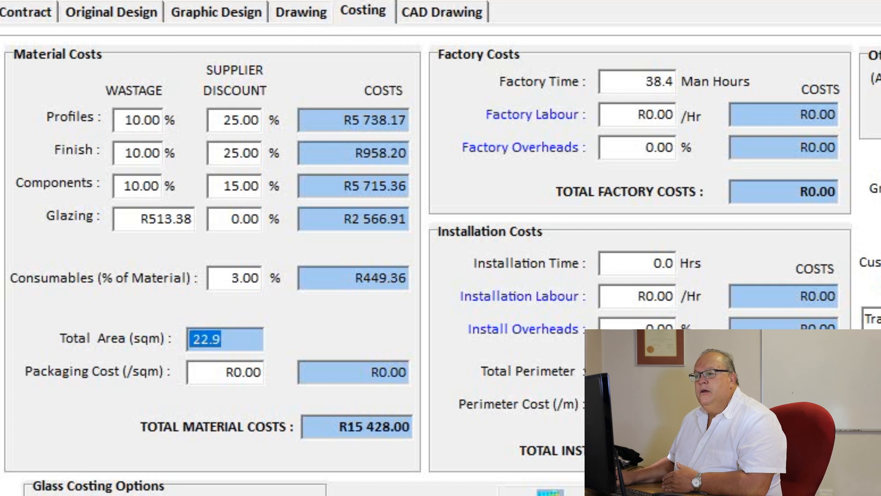
left_click(222, 339)
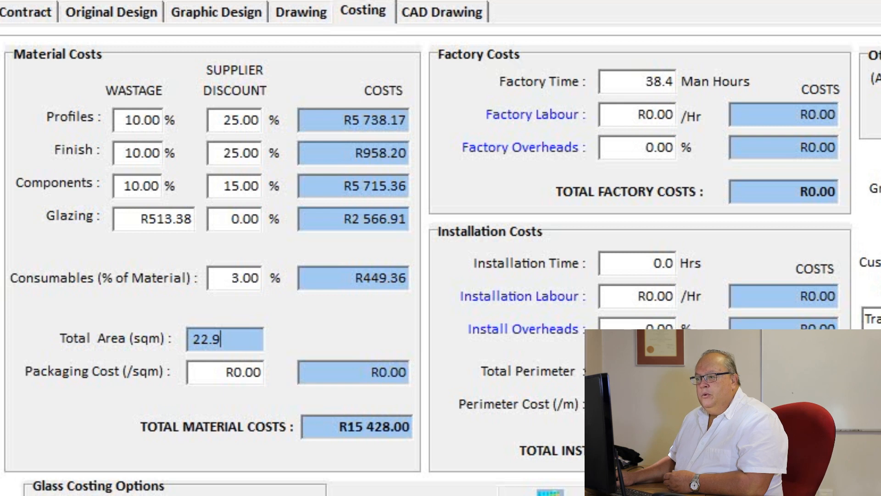
Step: Set the packaging cost to R25.00 per square metre and update the total material costs
key("Tab")
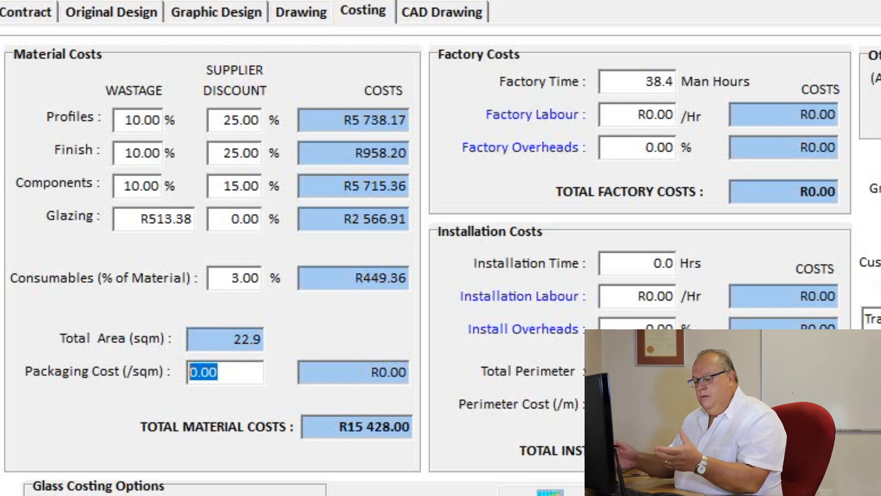
type("25")
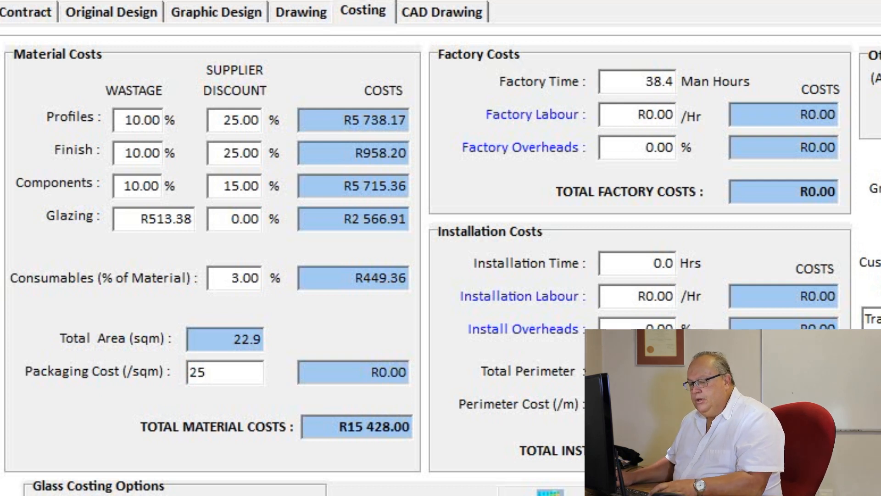
key("Tab")
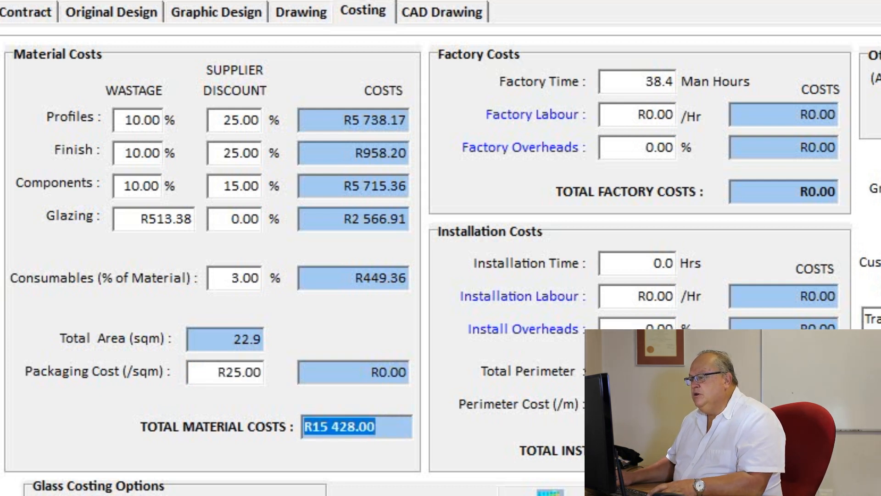
key("Tab")
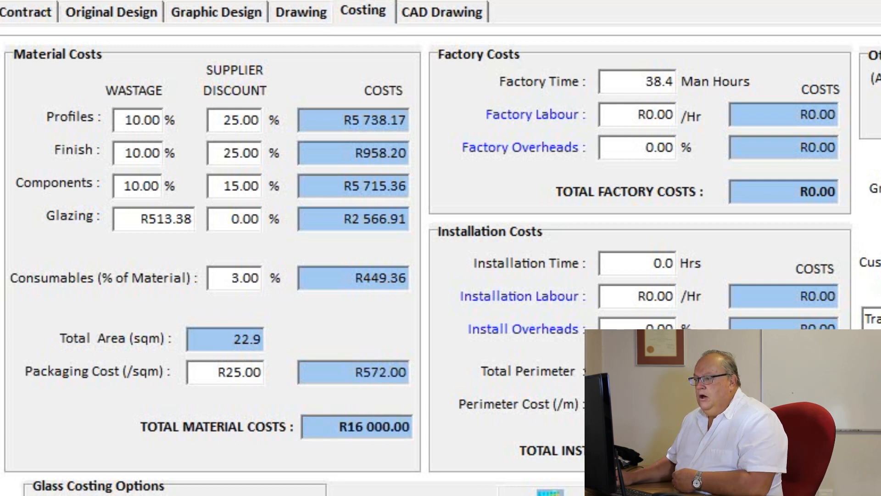
Step: Check the calculated packaging cost and total material costs, and refresh the costing
left_click_drag(387, 372, 400, 371)
left_click_drag(333, 371, 301, 372)
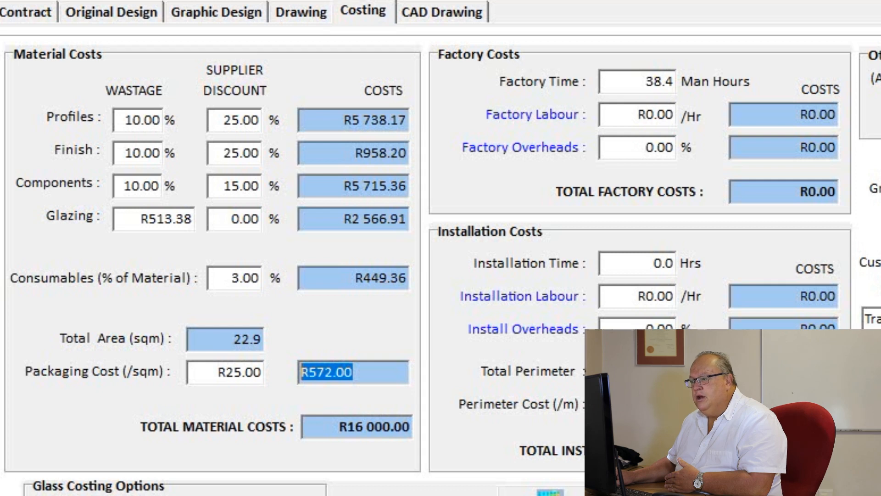
left_click(321, 427)
left_click_drag(376, 427, 303, 427)
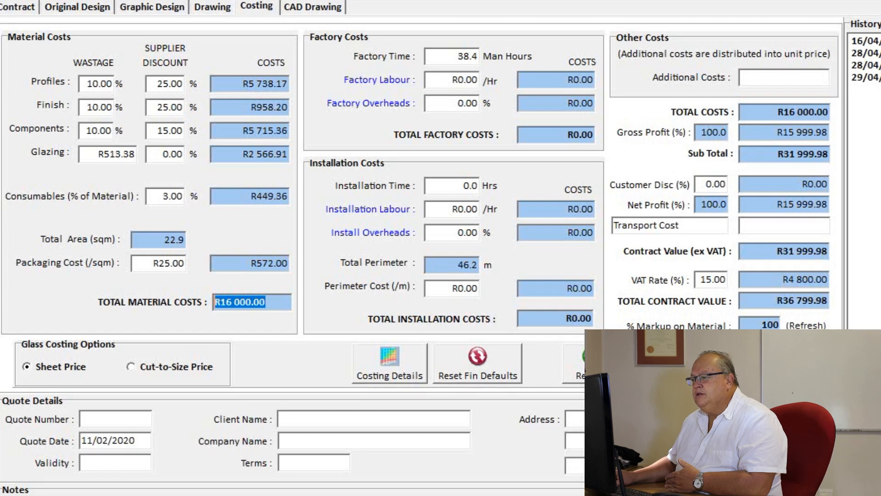
left_click(591, 364)
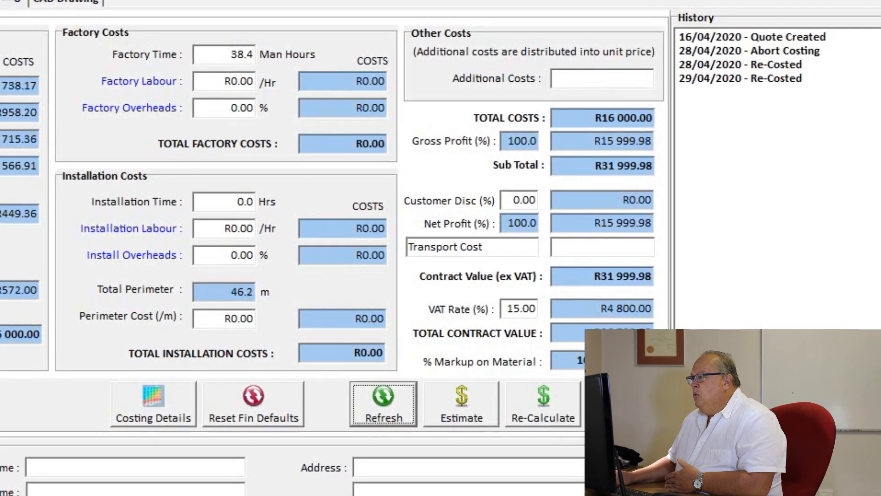
Step: Enter additional costs of R2 000.00 under the other costs and refresh the costing totals
left_click(603, 79)
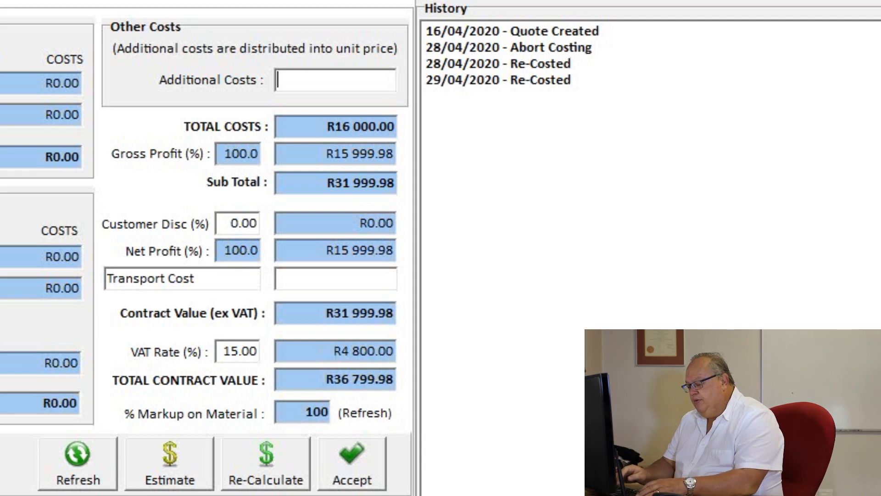
type("2000")
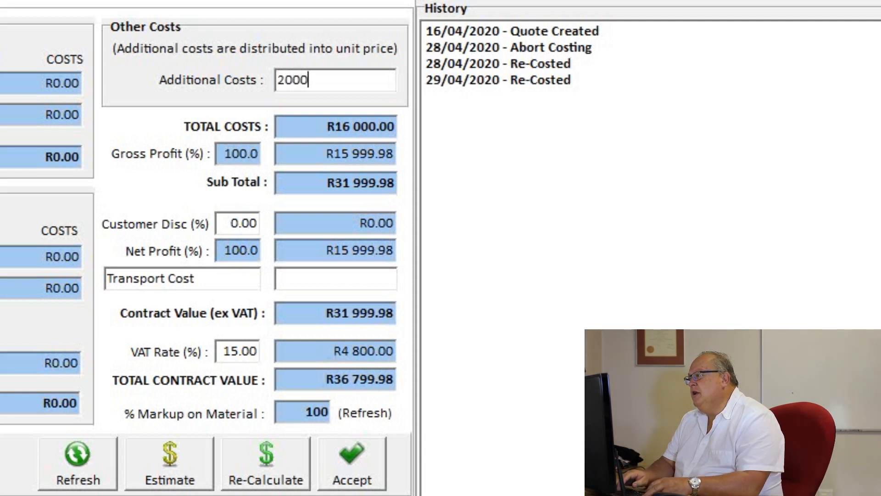
key("Tab")
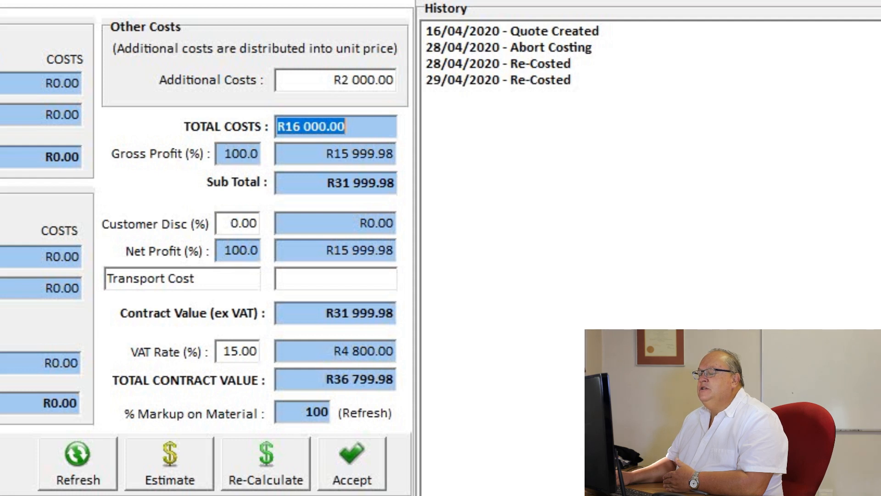
left_click(77, 464)
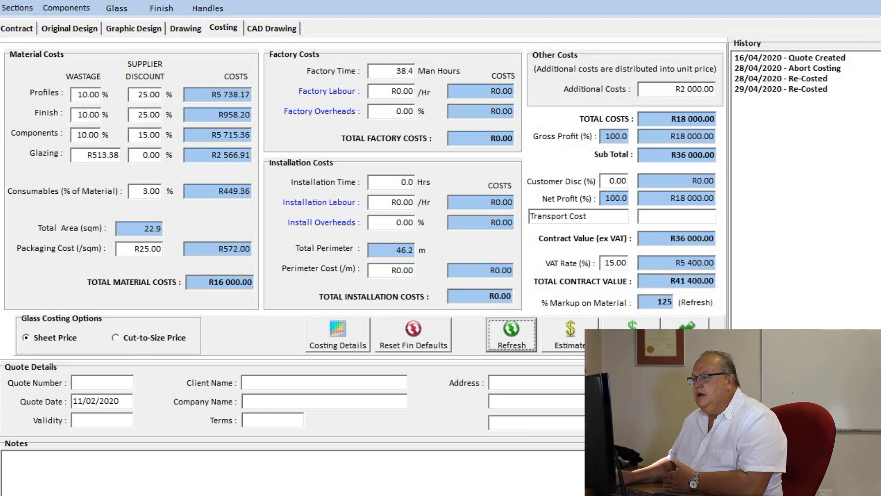
Step: Examine the additional costs, the total costs and the gross profit percentage of the quote
left_click(672, 89)
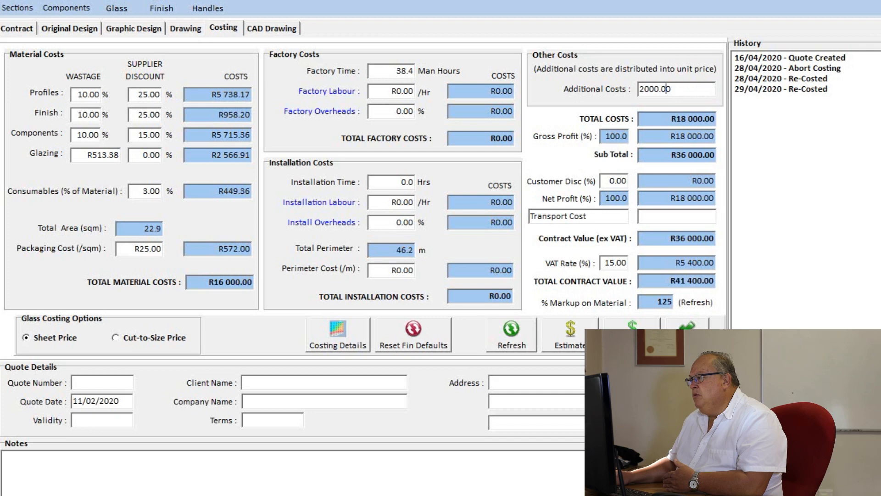
left_click_drag(667, 90, 639, 89)
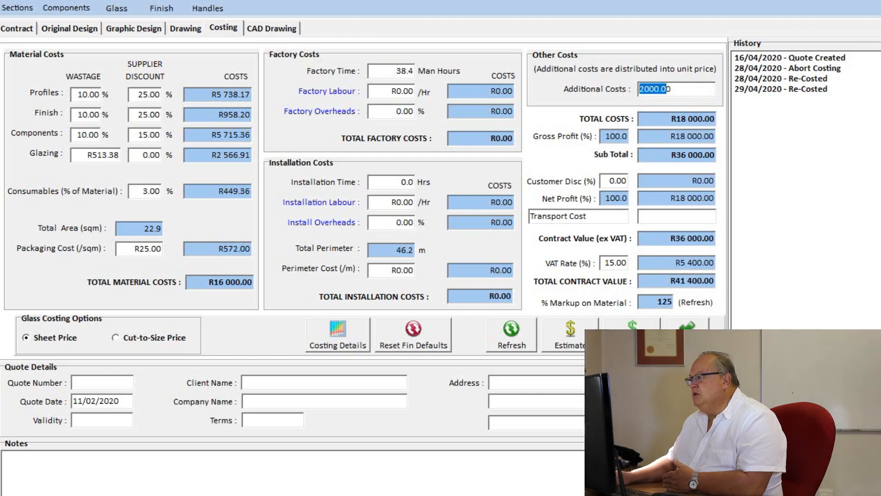
left_click(649, 119)
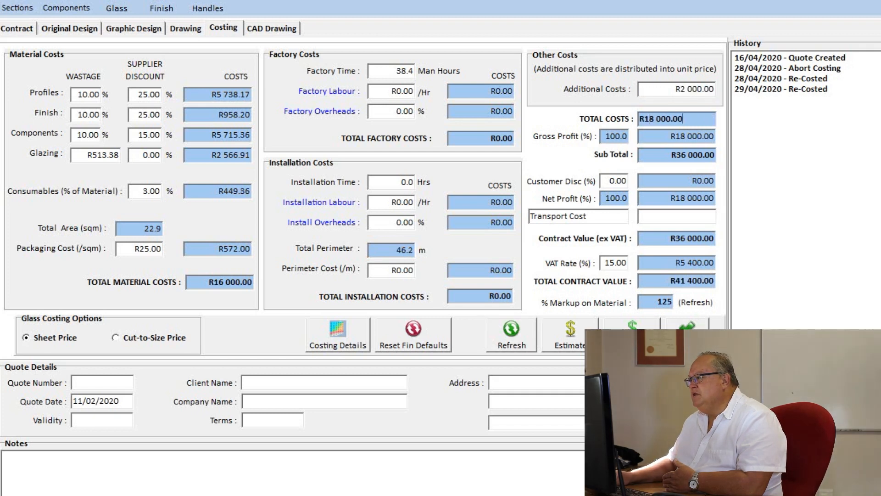
left_click_drag(684, 119, 640, 119)
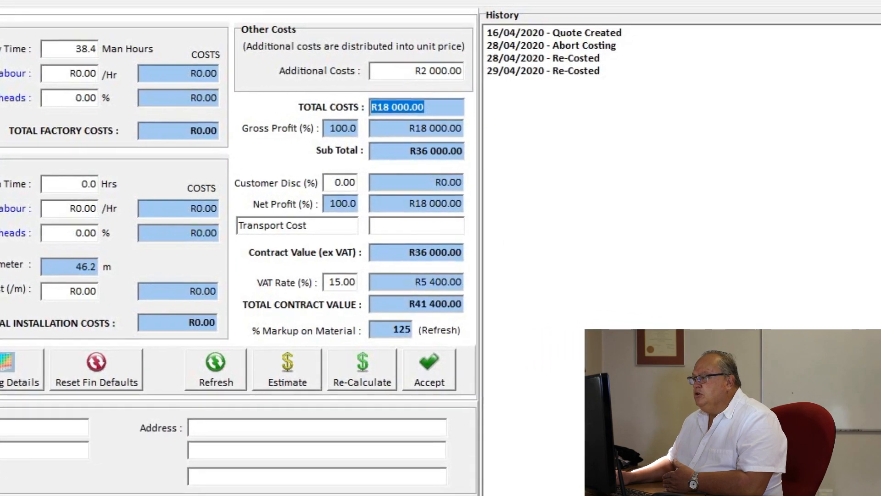
left_click(625, 137)
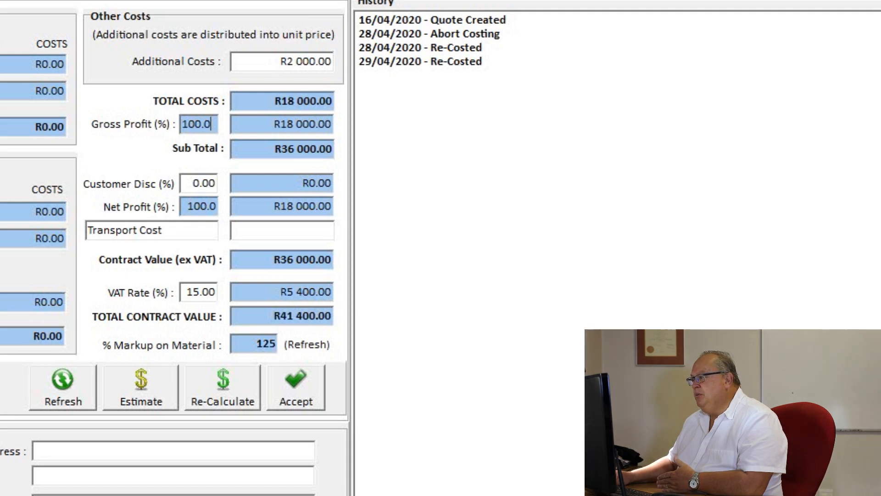
Step: Check the gross profit amount and the sub total of the quote
left_click(268, 124)
left_click_drag(292, 124, 232, 124)
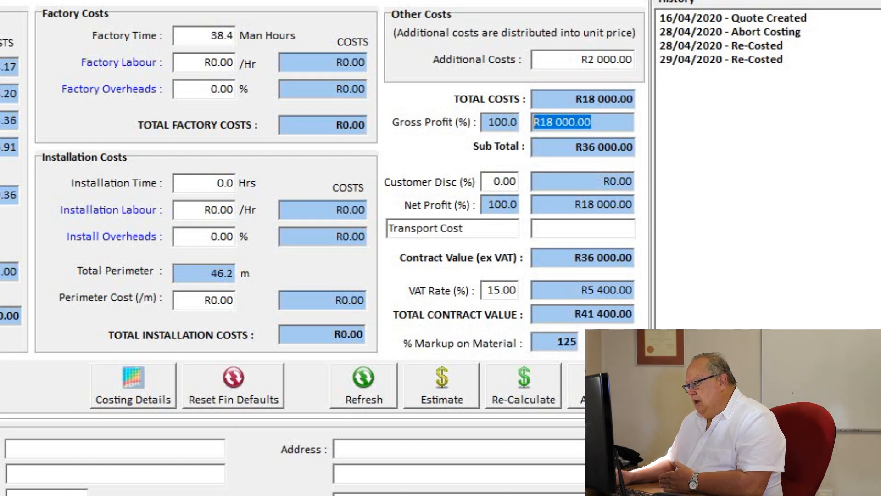
left_click(541, 147)
left_click_drag(597, 146, 533, 147)
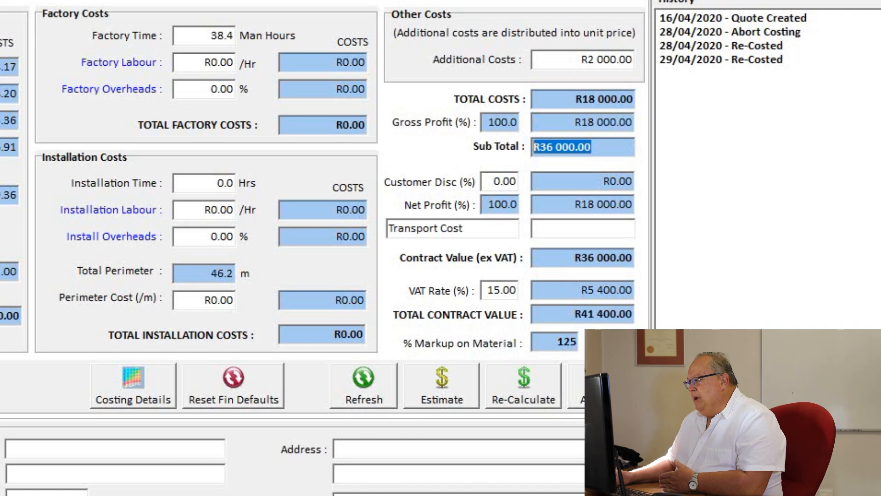
Step: Set the customer discount to 5% and refresh the costing totals
left_click(557, 181)
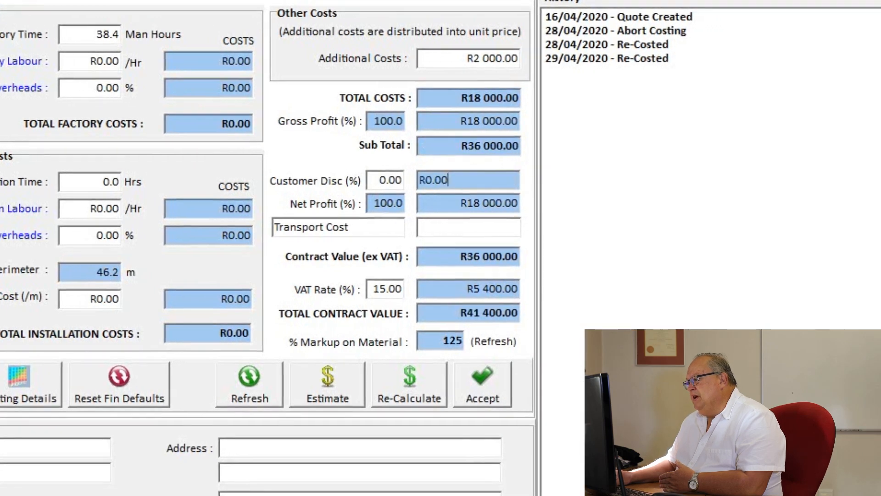
left_click(316, 180)
double_click(317, 180)
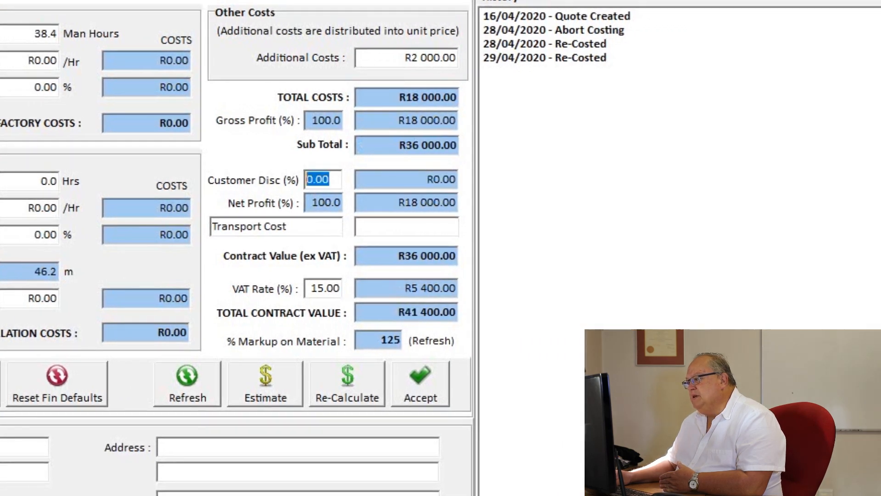
type("5")
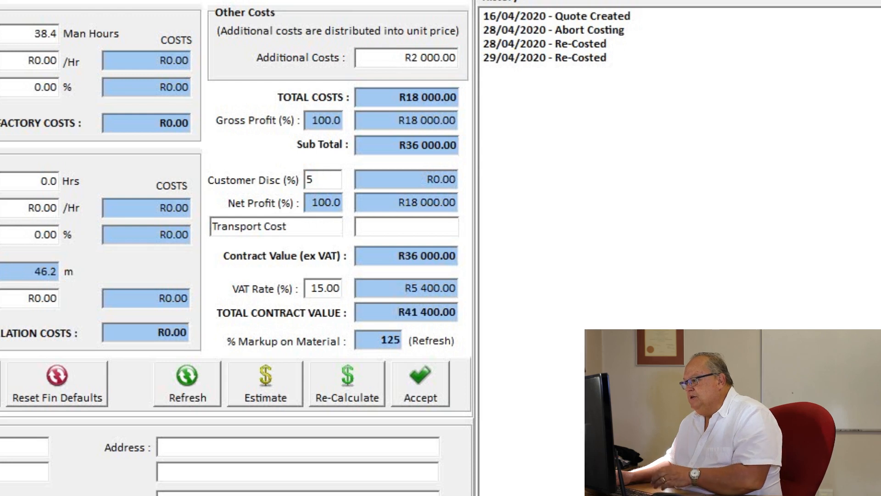
key("Tab")
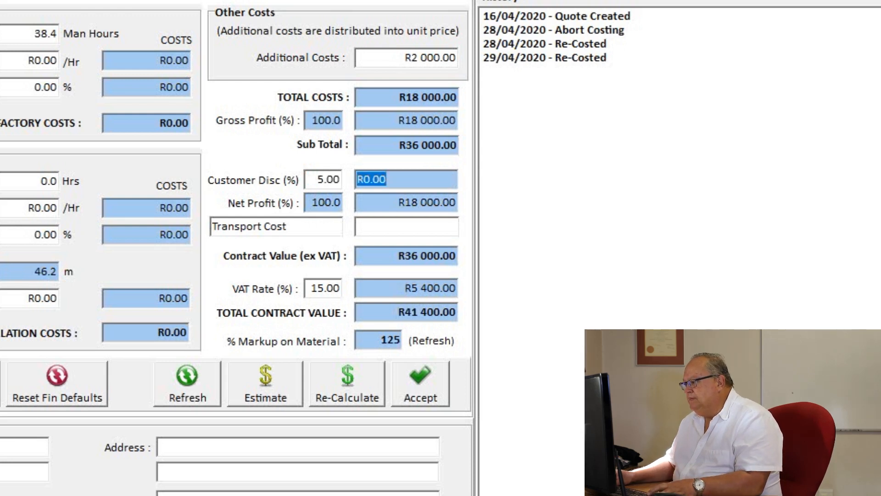
left_click(188, 385)
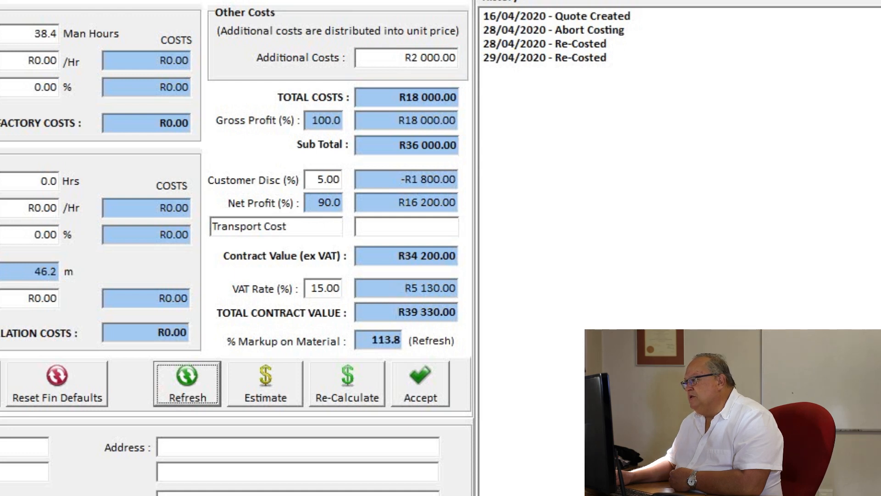
Step: Enter a transport cost of R1 500.00 and refresh the costing totals
left_click(289, 227)
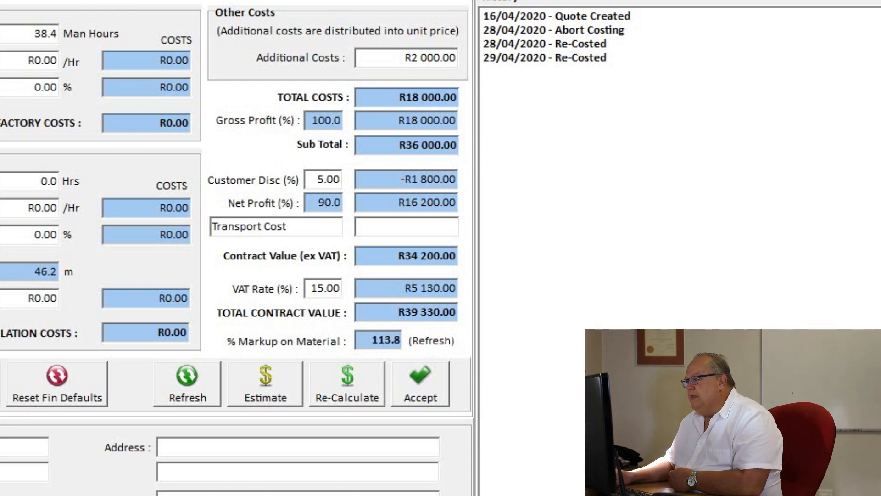
key("ctrl+shift+Left")
key("ctrl+shift+Left")
left_click(358, 227)
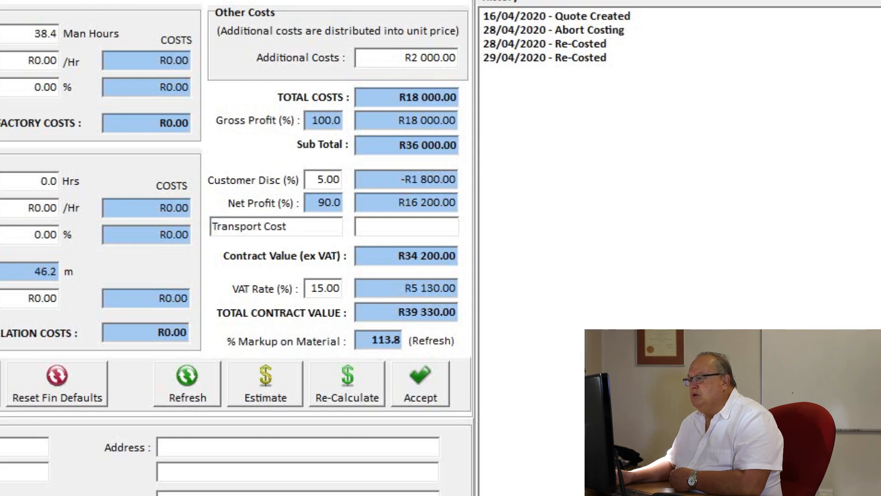
type("1500")
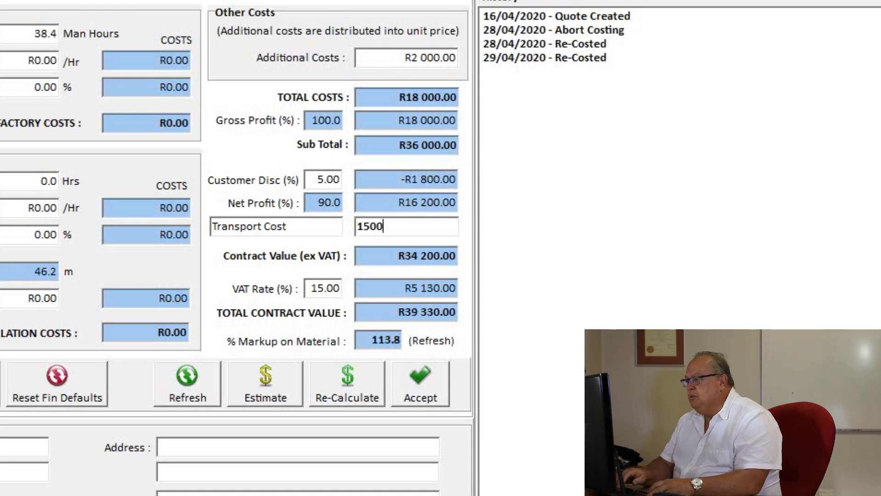
key("Tab")
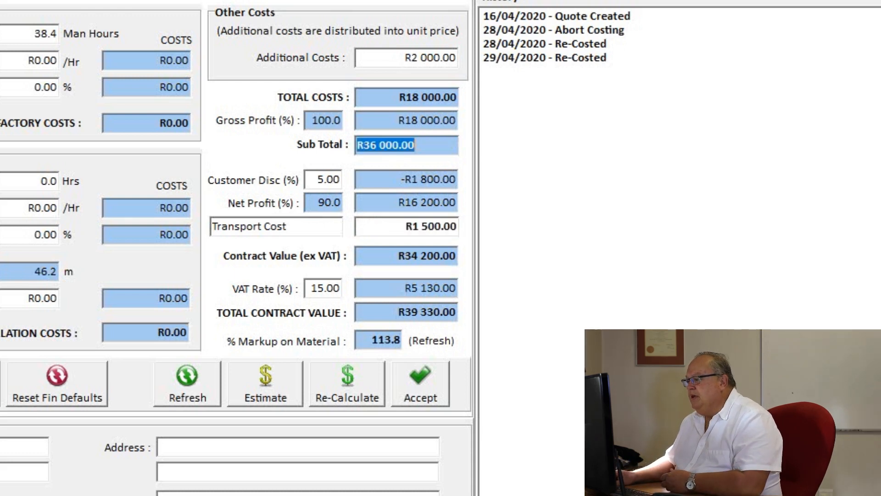
left_click(188, 384)
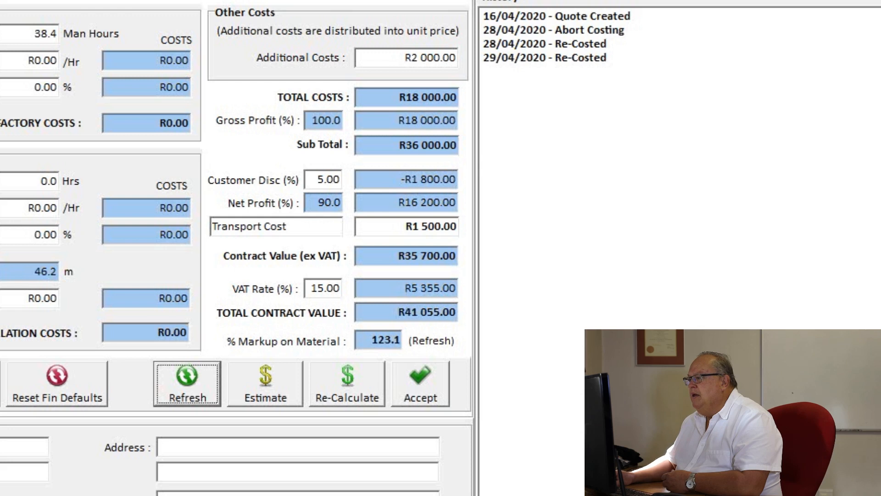
Step: Rename the transport cost line as Scaffolding Cost
left_click_drag(292, 226, 212, 226)
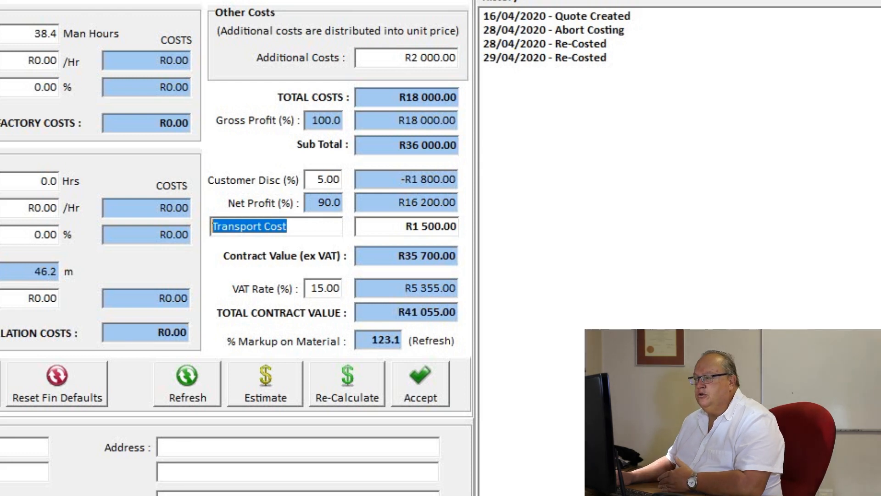
left_click_drag(291, 226, 212, 227)
left_click_drag(291, 226, 212, 226)
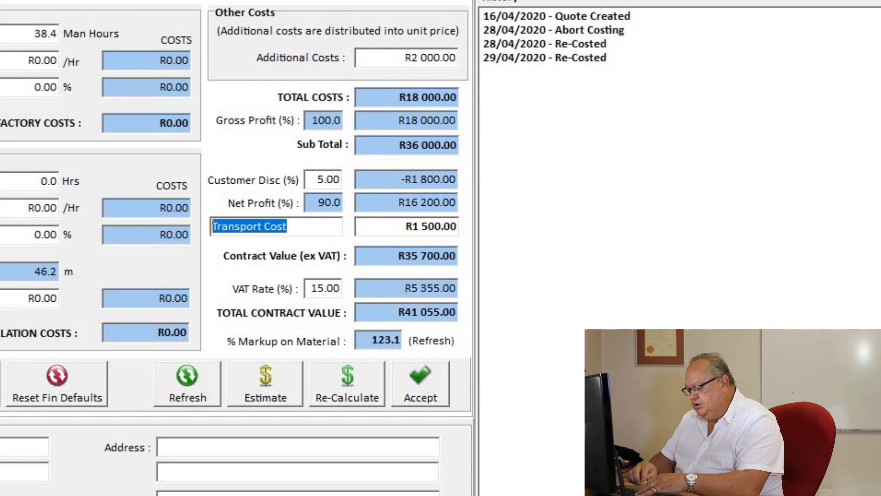
type("Scaffoldi")
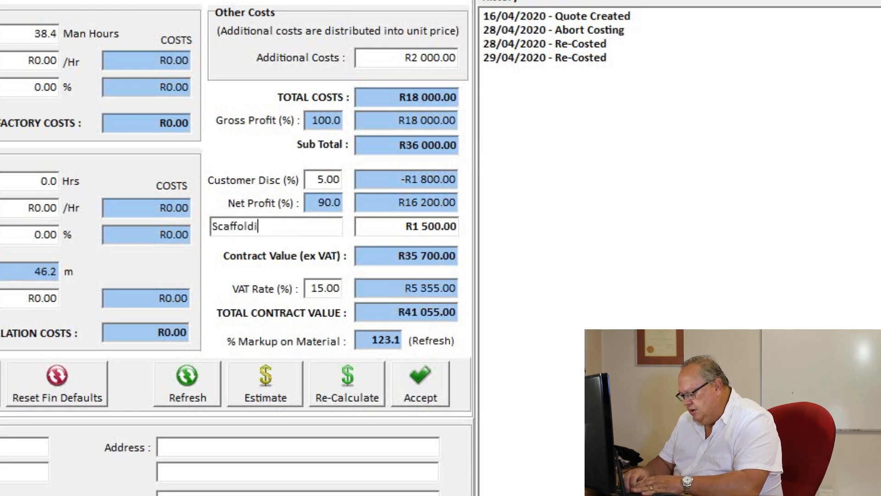
type("ng Cost")
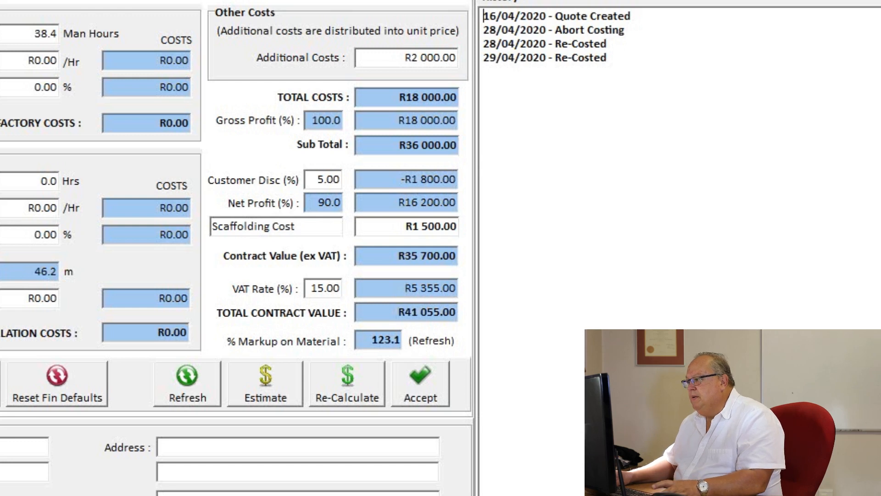
key("Tab")
Step: Compare the separately listed scaffolding cost with the additional costs that are distributed into the unit price
left_click(393, 226)
left_click_drag(299, 226, 212, 226)
left_click(386, 226)
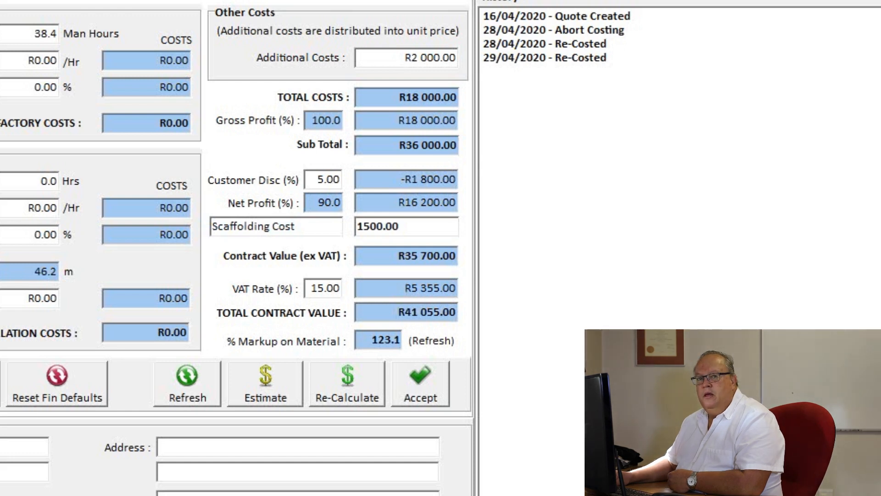
left_click(393, 58)
left_click_drag(400, 58, 357, 58)
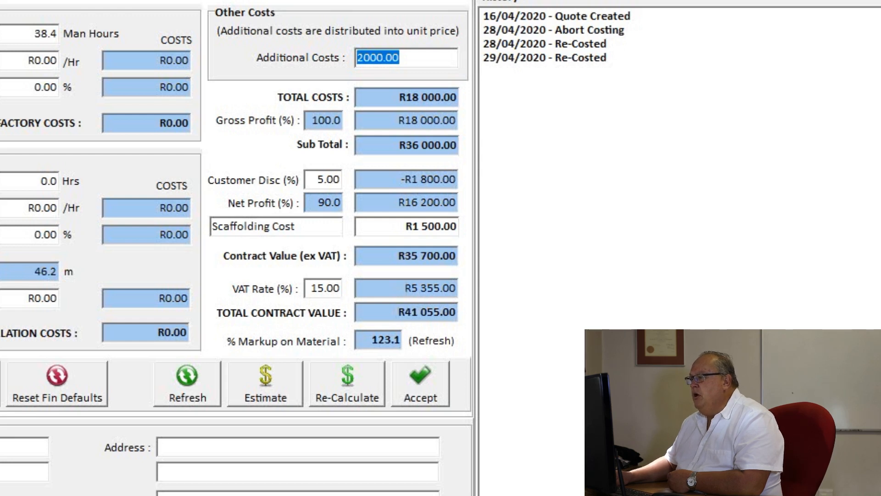
left_click(297, 226)
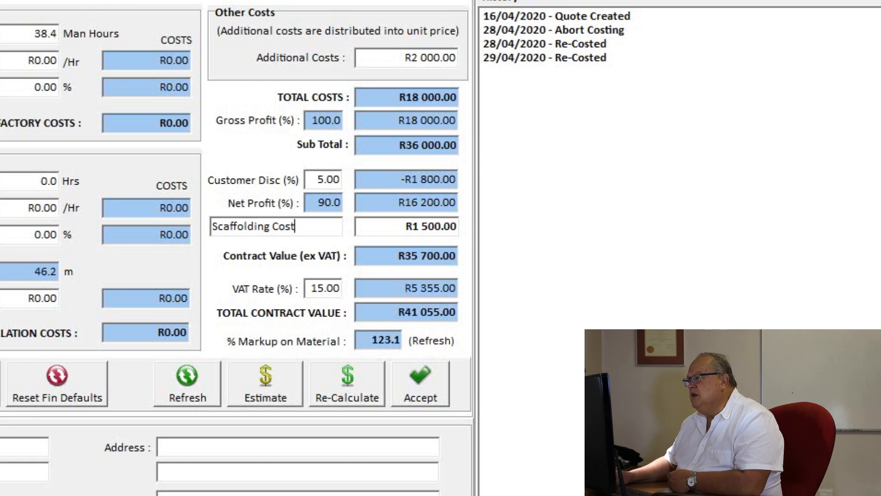
double_click(387, 58)
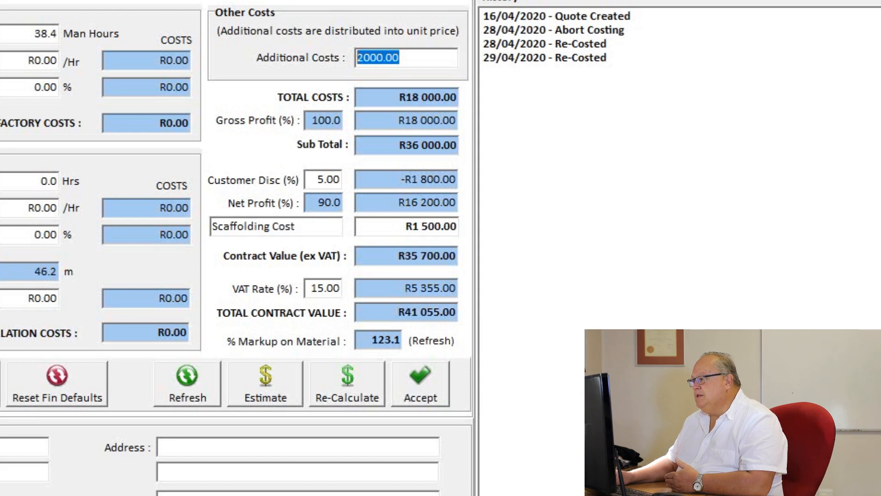
left_click(371, 226)
left_click_drag(404, 226, 358, 226)
left_click_drag(297, 227, 212, 226)
left_click(400, 226)
left_click_drag(401, 226, 357, 226)
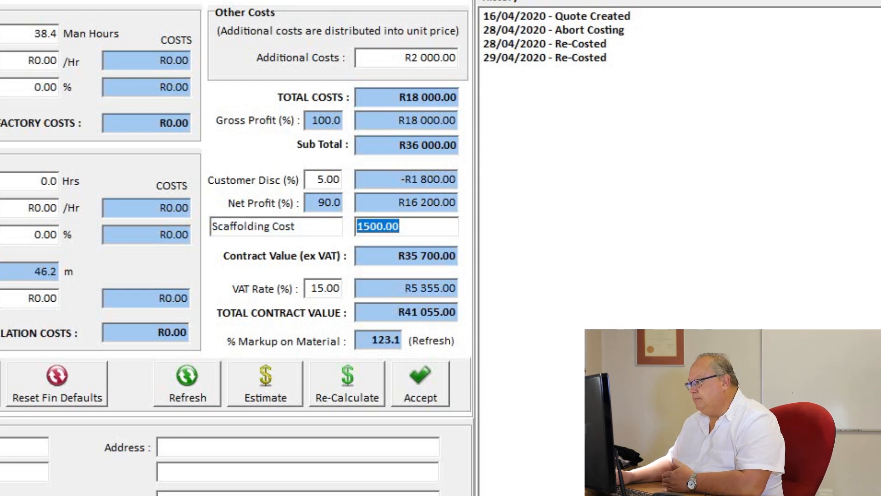
Step: Examine the contract value excluding VAT, the VAT amount, the total contract value, the markup on material and the gross profit percentage
left_click(378, 255)
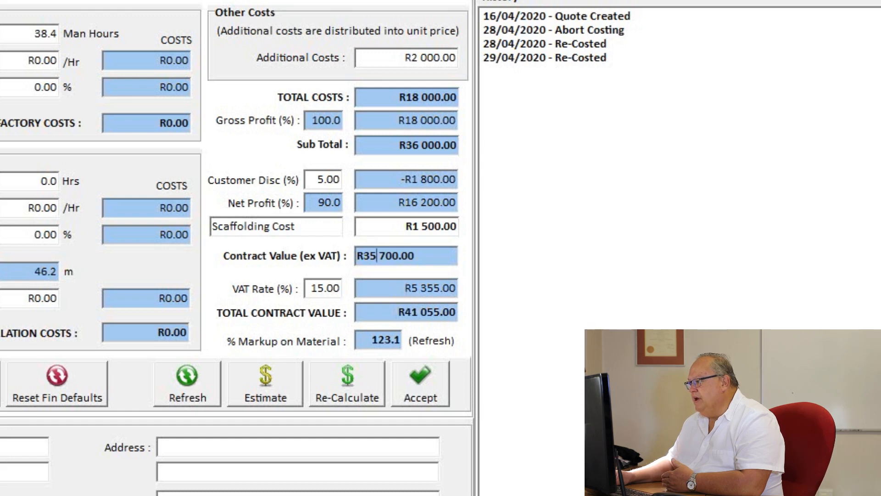
left_click(392, 289)
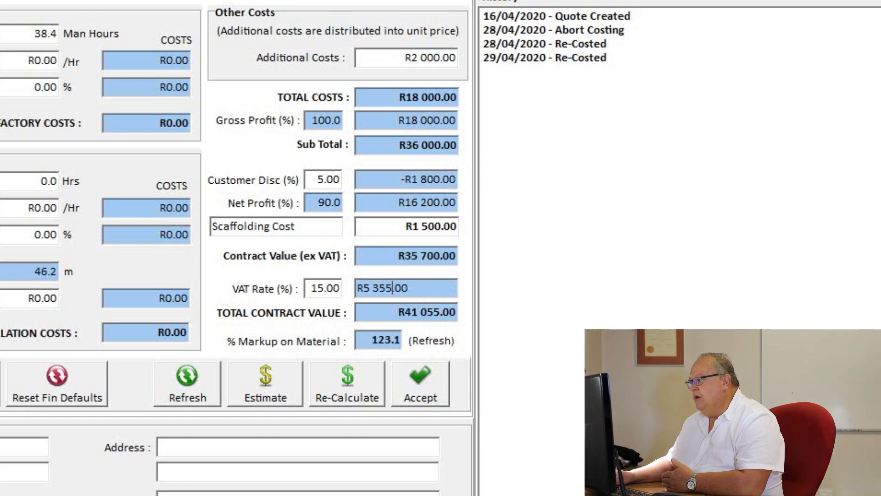
left_click(379, 312)
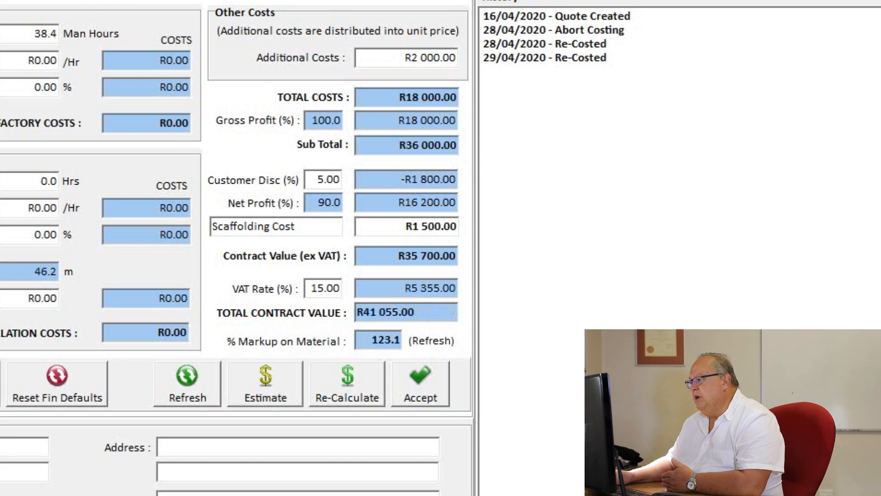
left_click(406, 288)
left_click(372, 340)
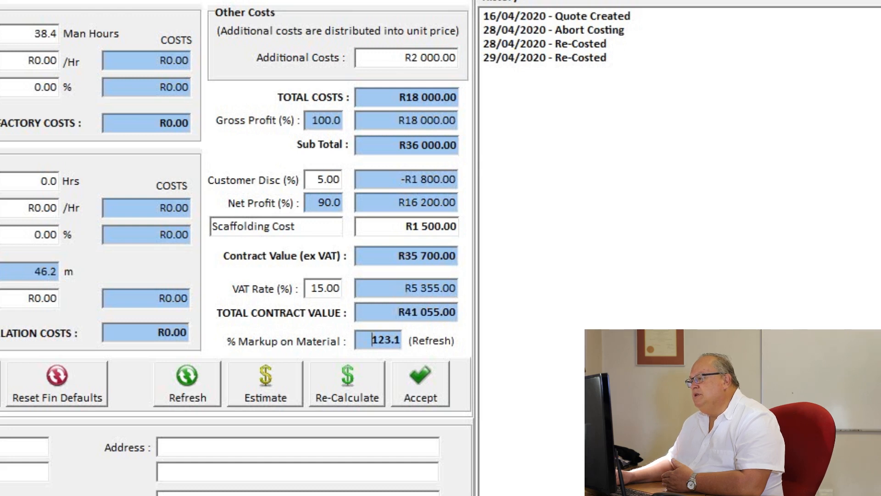
left_click(392, 312)
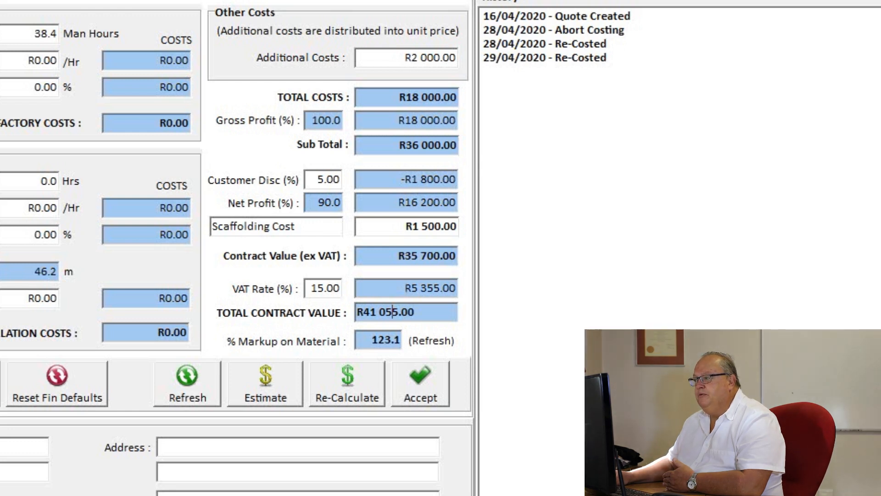
left_click(334, 120)
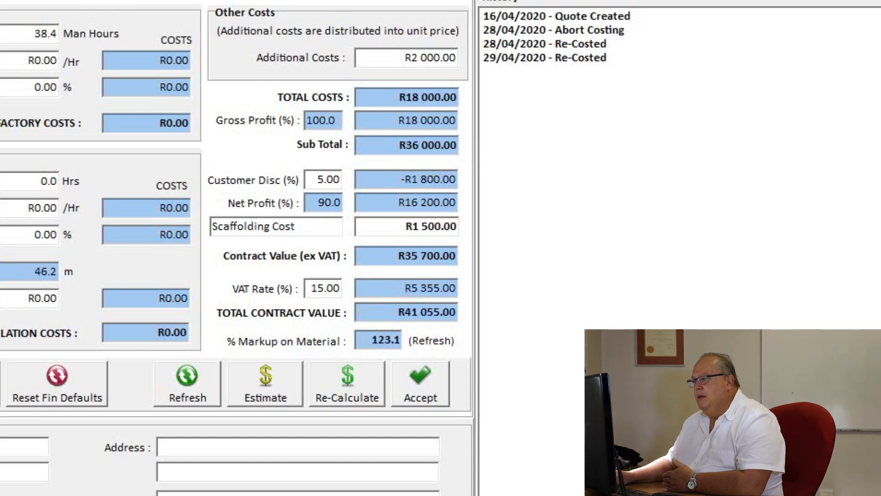
double_click(329, 120)
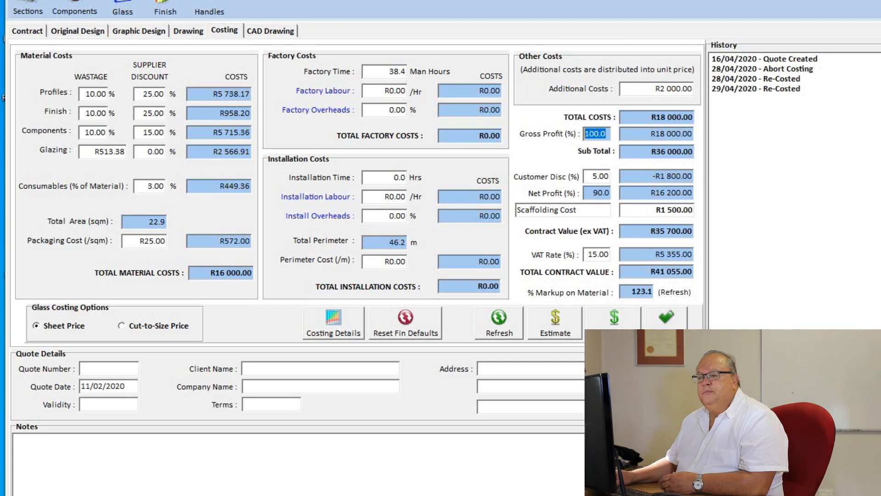
Step: Switch the glass costing to Cut-to-Size Price and check the square metre and cut-to-size prices of glass CF04
left_click(122, 325)
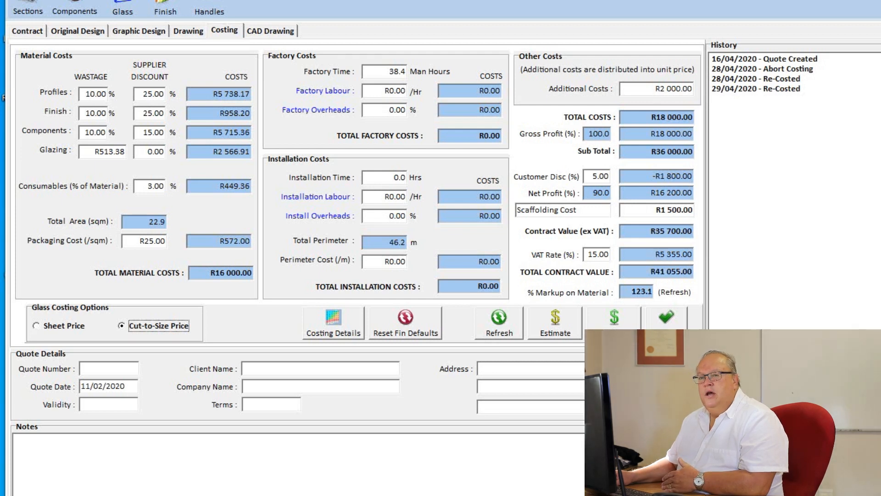
left_click(122, 6)
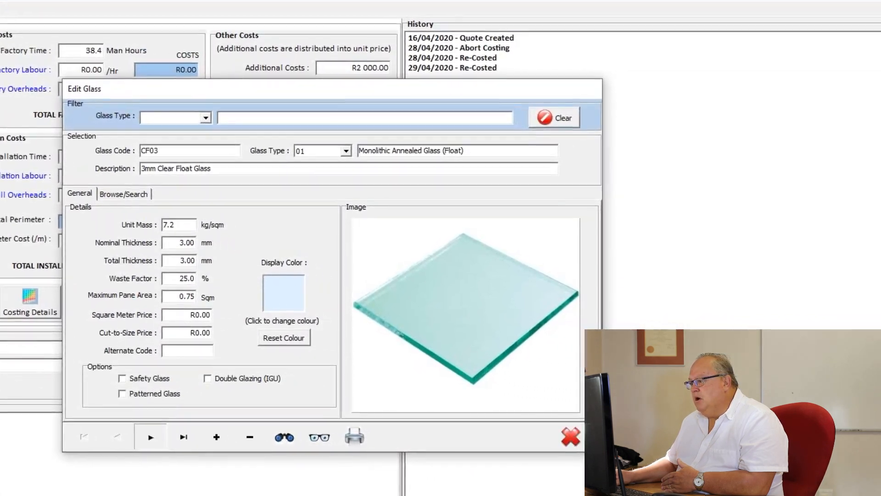
left_click(417, 455)
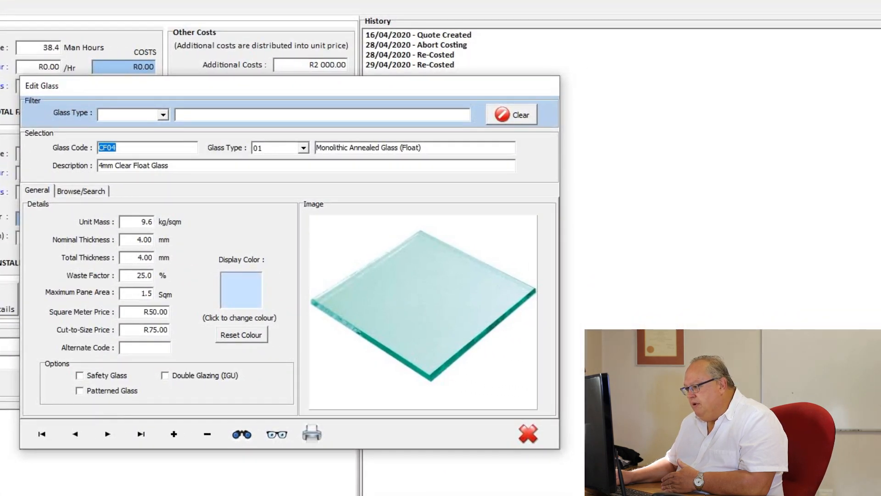
left_click(132, 312)
double_click(131, 312)
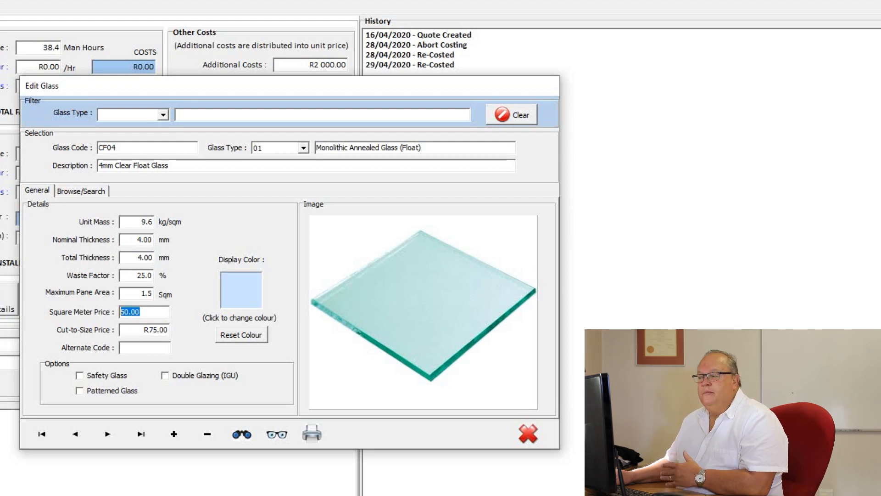
left_click(123, 330)
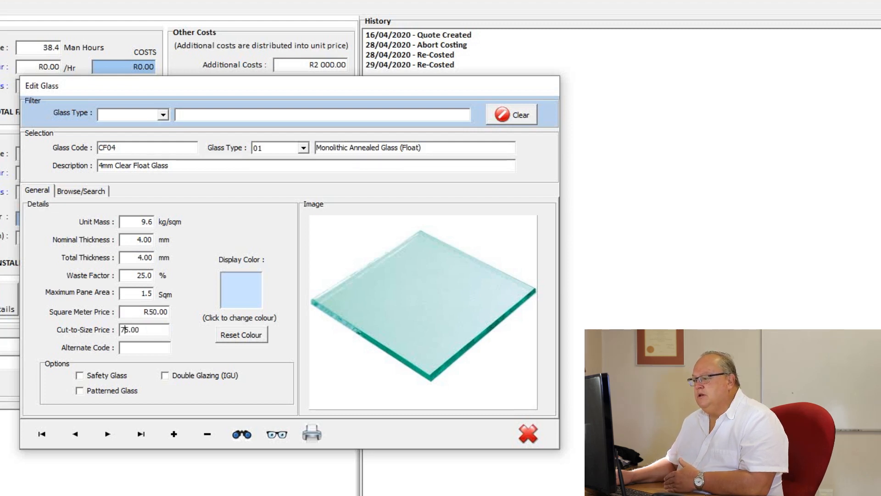
double_click(126, 330)
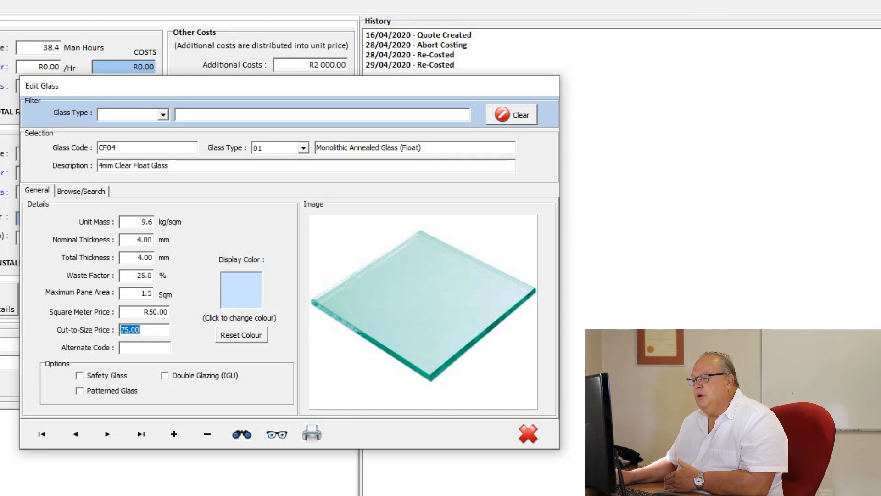
left_click(528, 434)
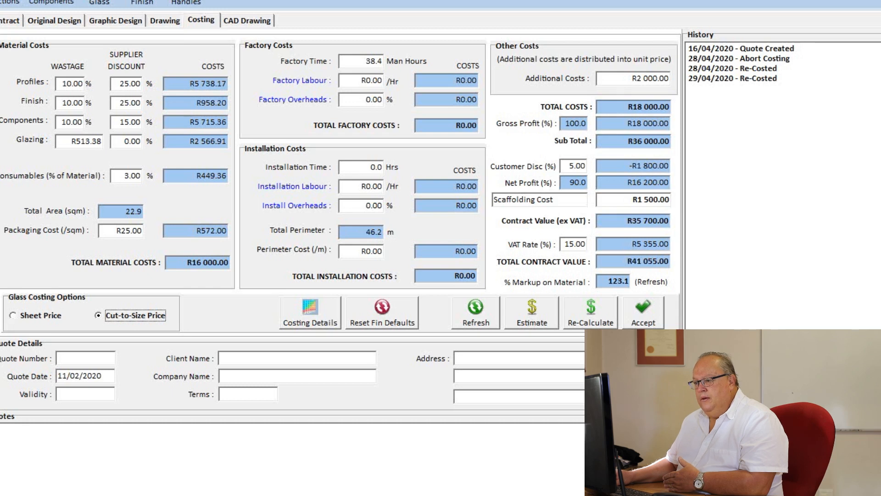
Step: Switch the glass costing back to Sheet Price
left_click(12, 315)
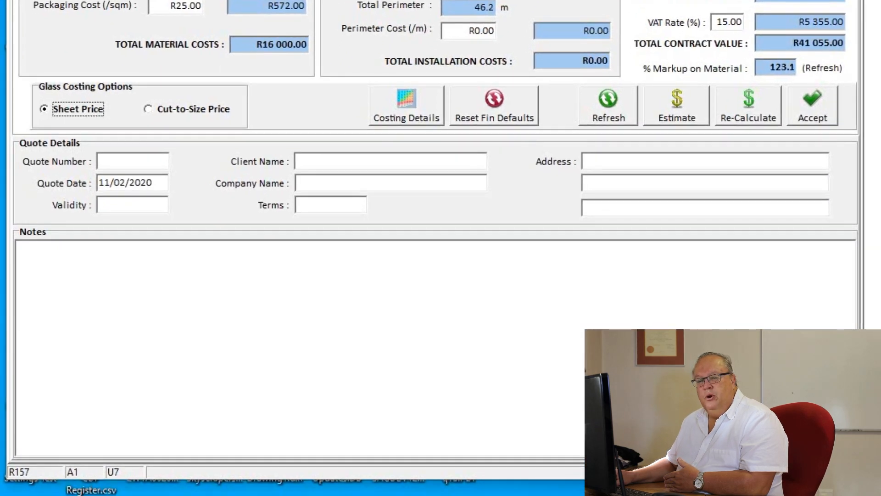
Step: Fill in the quote number and set the quote's validity to 30 Days
left_click(132, 161)
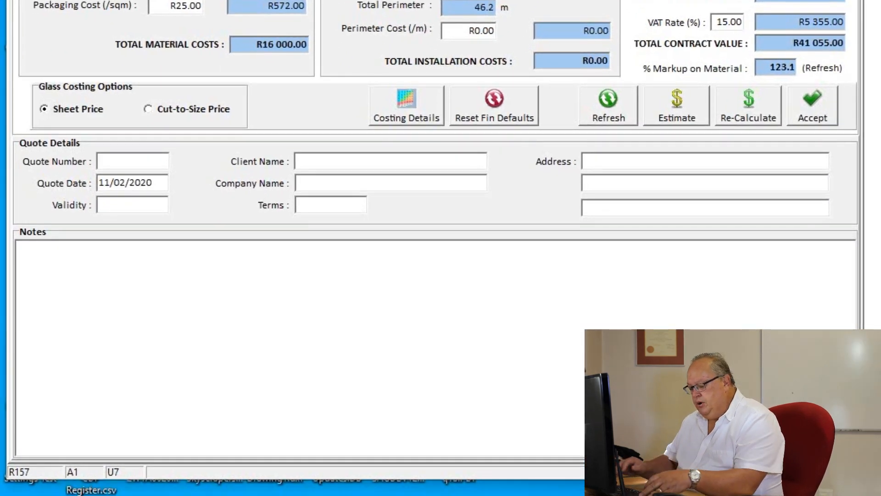
type("17635")
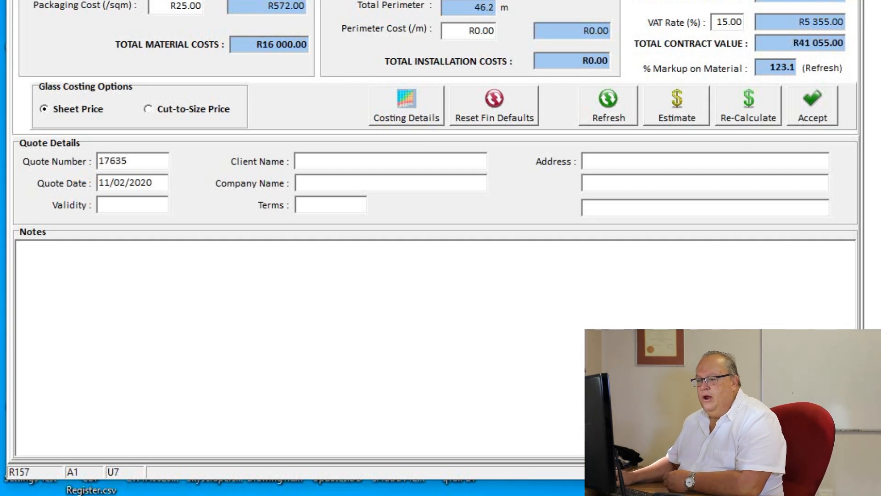
key("Tab")
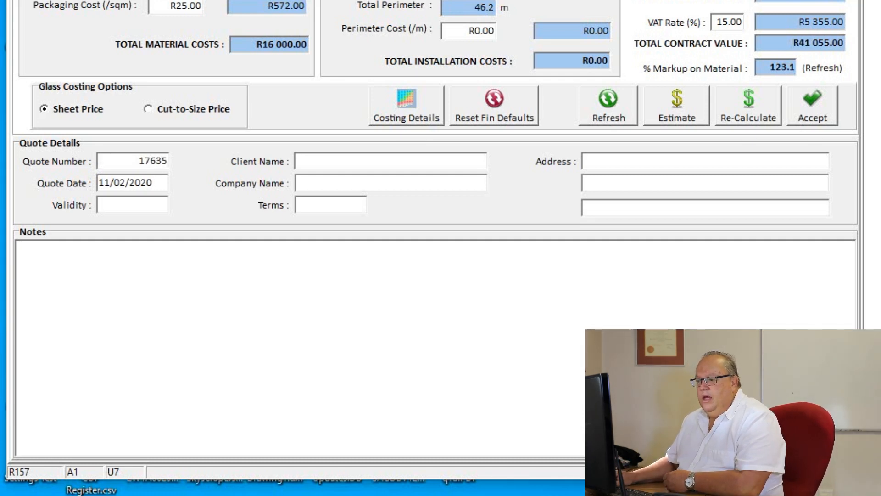
key("shift+Home")
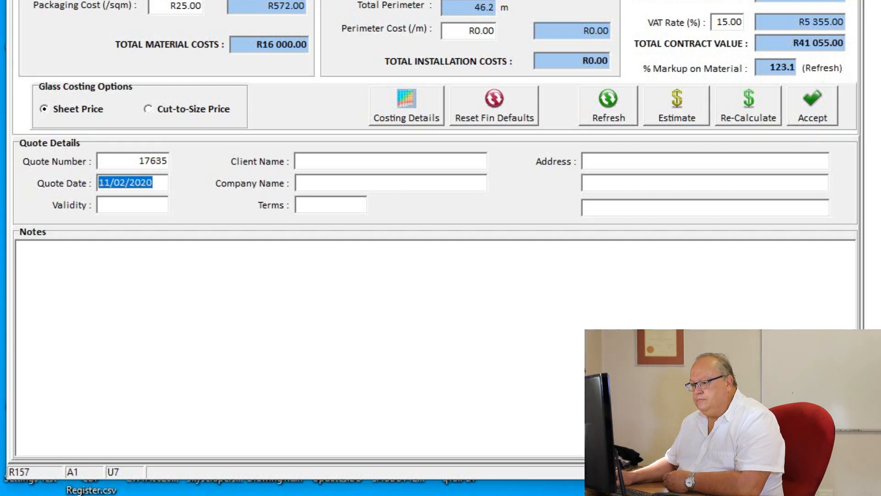
key("Tab")
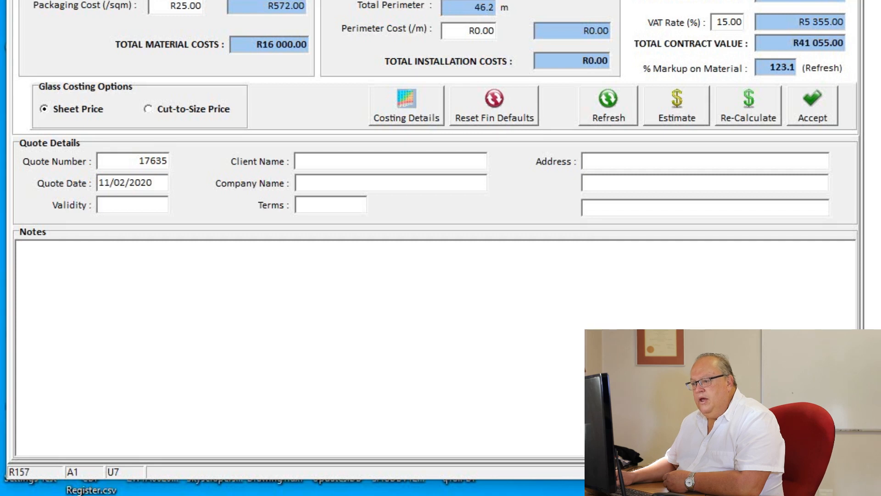
type("30 Days")
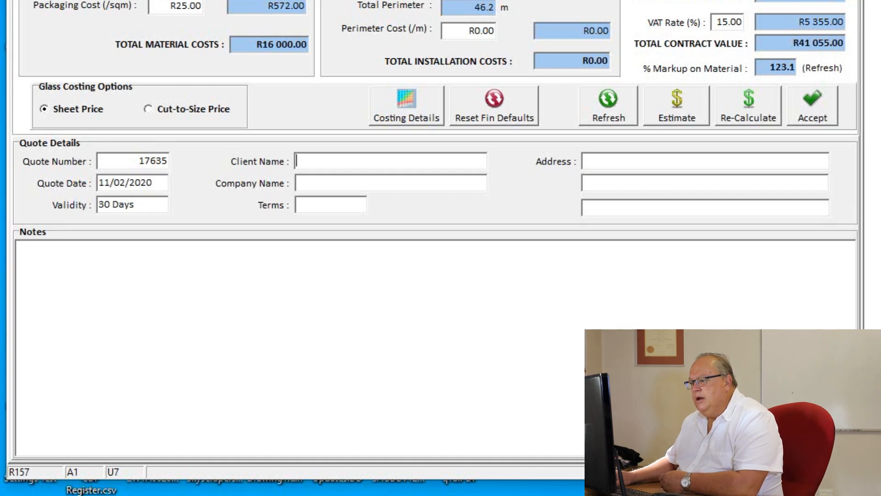
Step: Enter the client's name, with Private as the company name and COD as the terms
type("Mrs ")
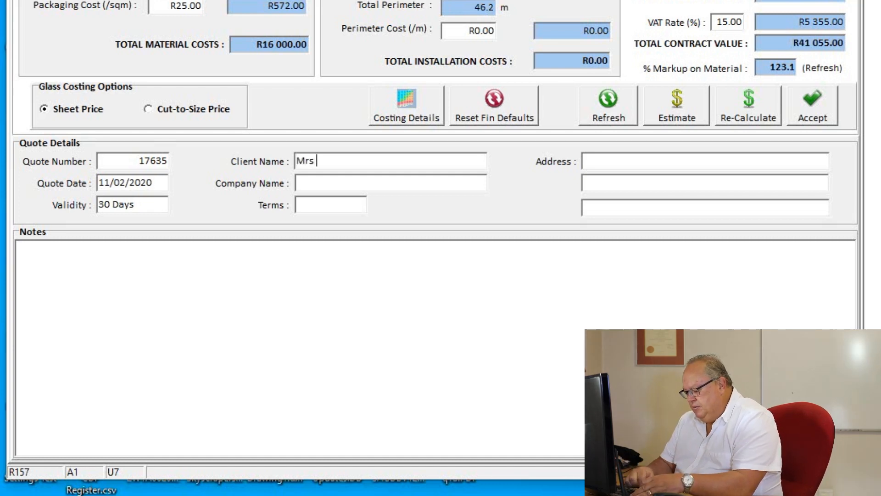
type("Jones")
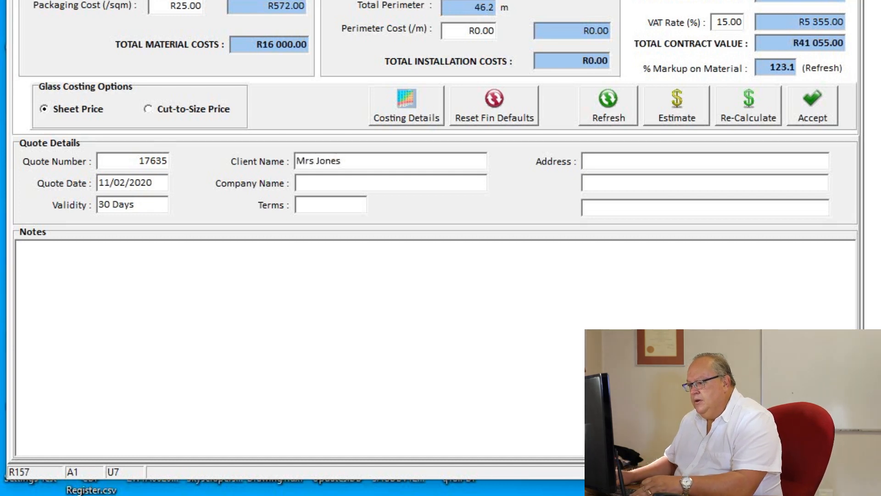
key("Tab")
type("Private")
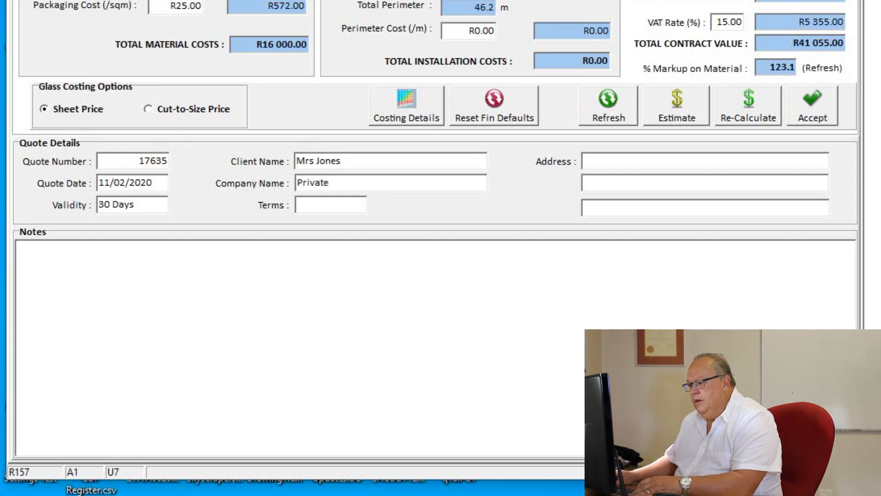
key("Tab")
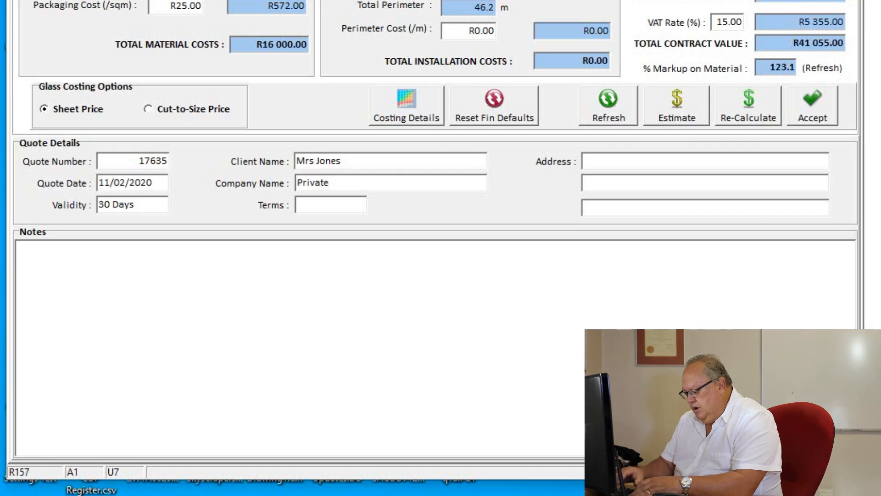
type("COD")
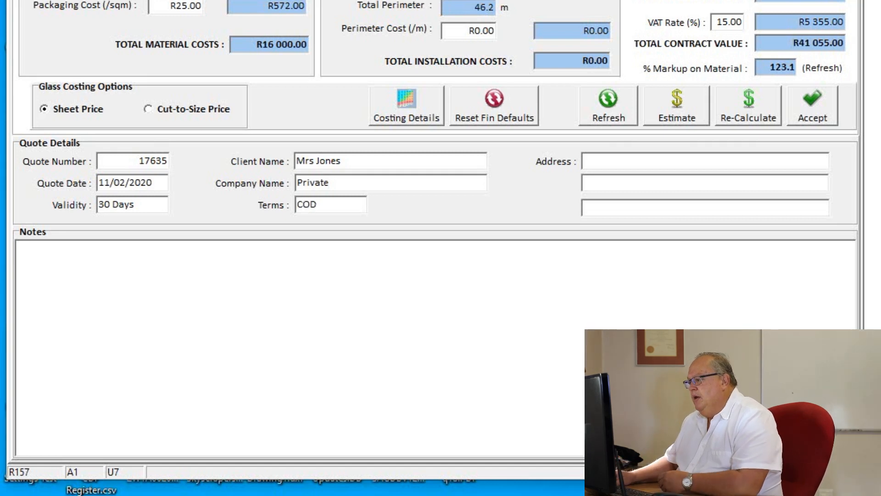
key("Tab")
key("Tab")
key("Tab")
key("shift+Tab")
key("shift+Tab")
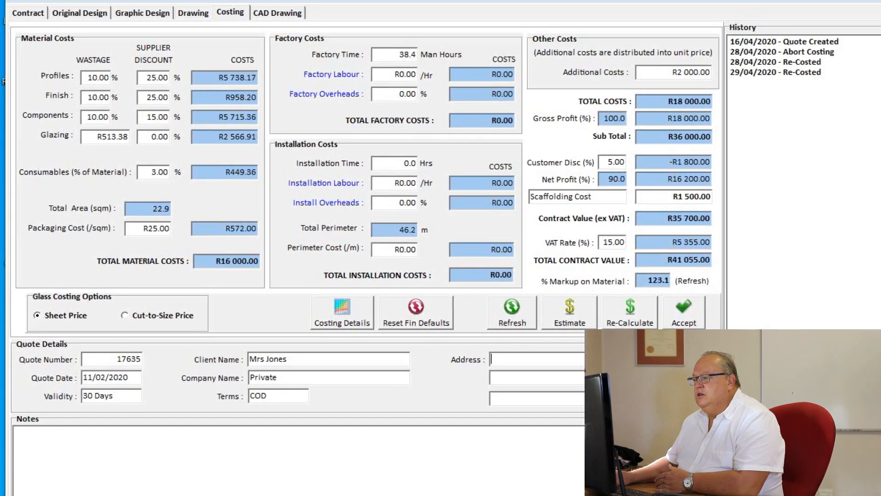
Step: Open the contract's costing details and examine the reference and system of each frame
left_click(342, 313)
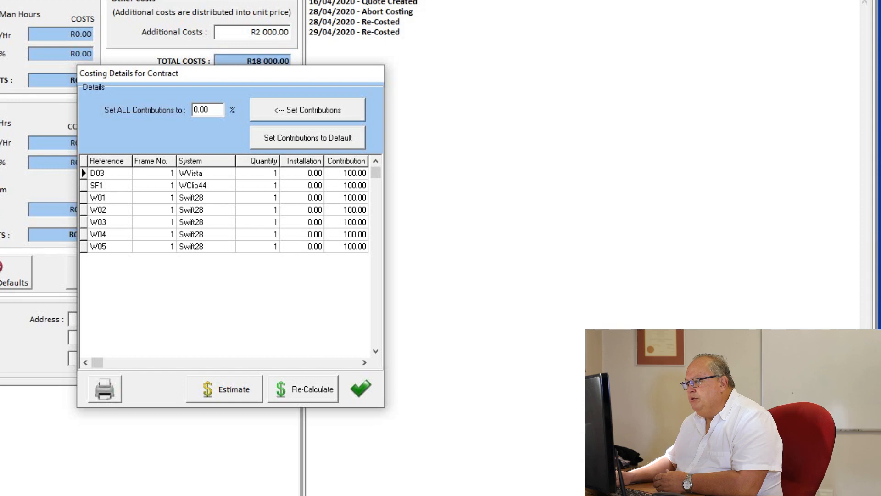
key("Down")
key("Down")
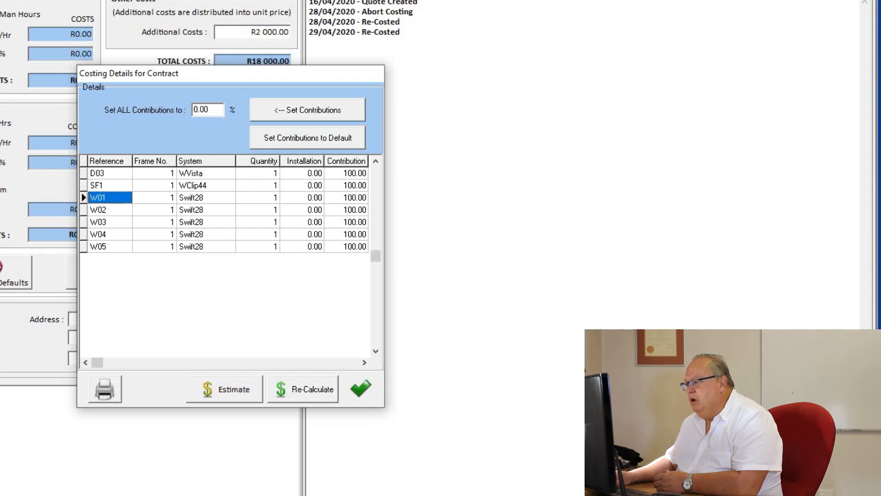
key("Down")
key("Down")
key("Down")
key("Down")
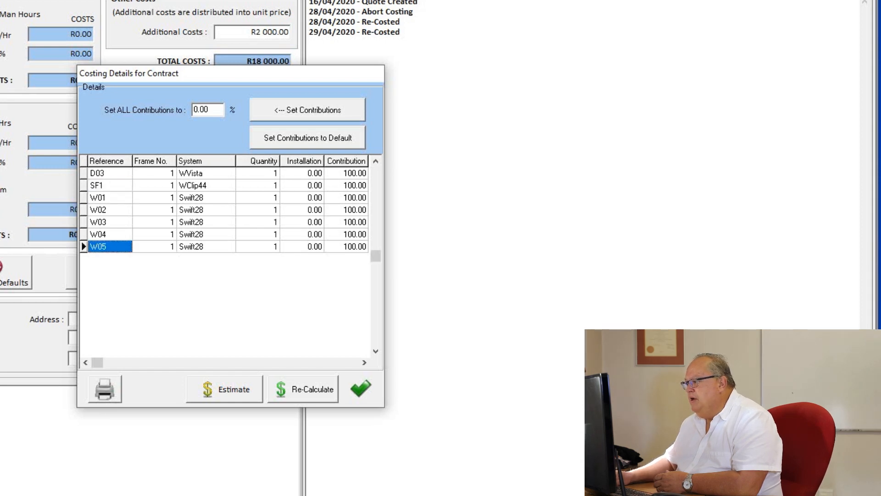
left_click(206, 173)
key("Down")
key("Down")
key("Down")
key("Down")
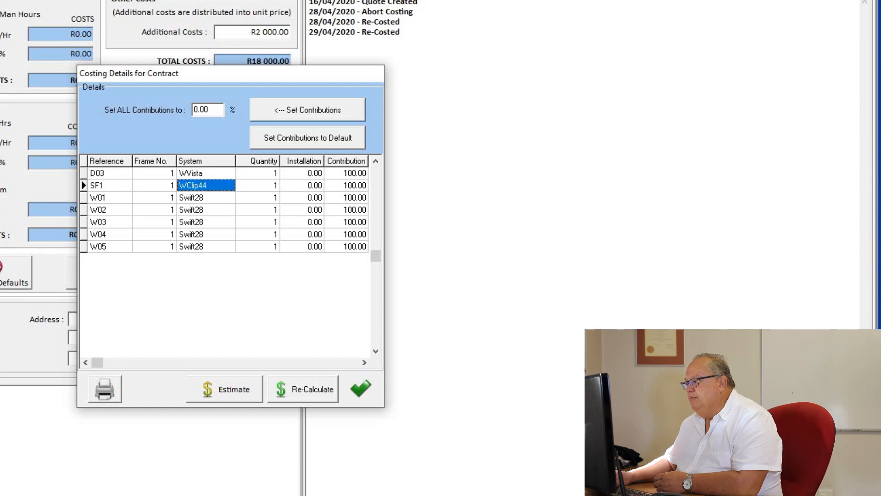
key("Down")
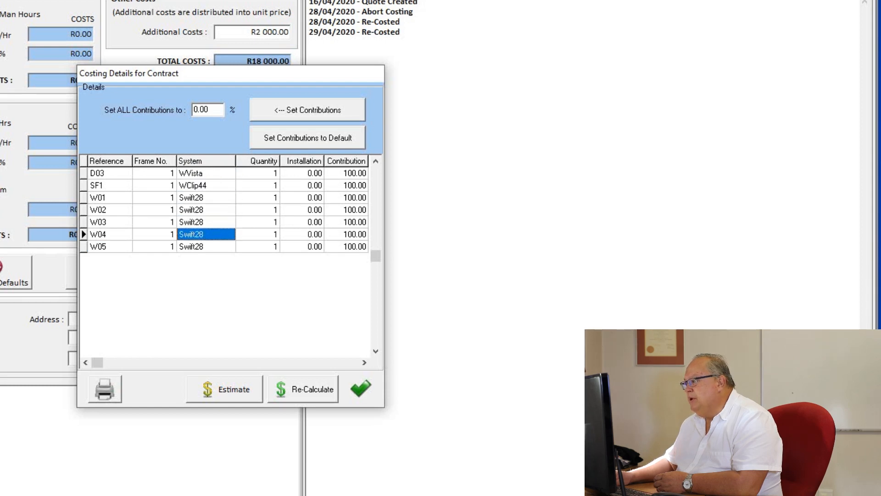
Step: Check the quantity listed for each frame in the costing details
left_click(257, 173)
left_click(258, 185)
left_click(258, 198)
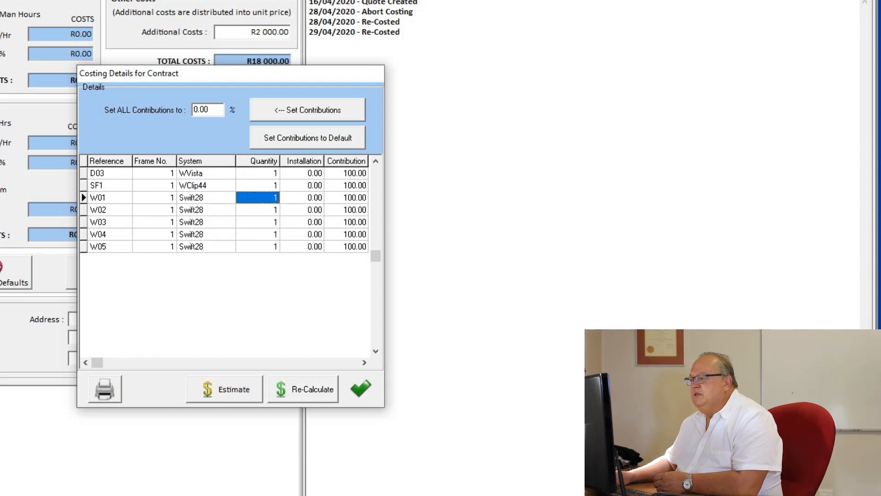
key("Down")
key("Down")
key("Down")
key("Down")
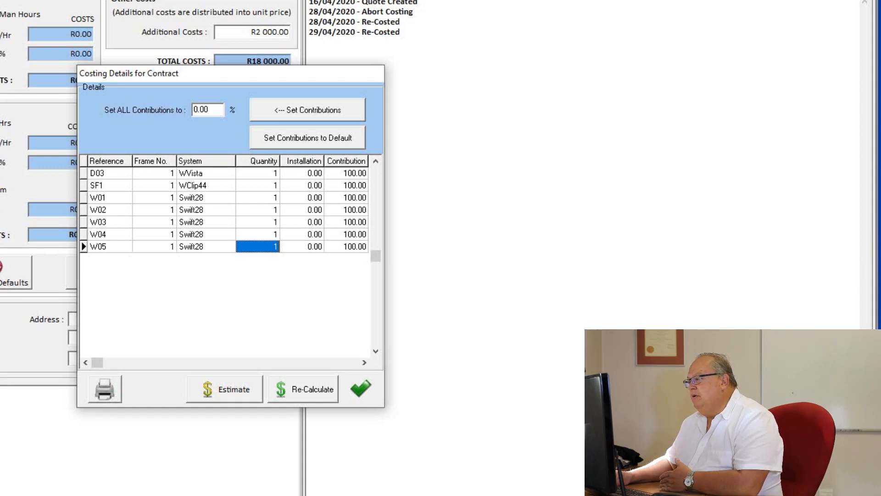
left_click(258, 210)
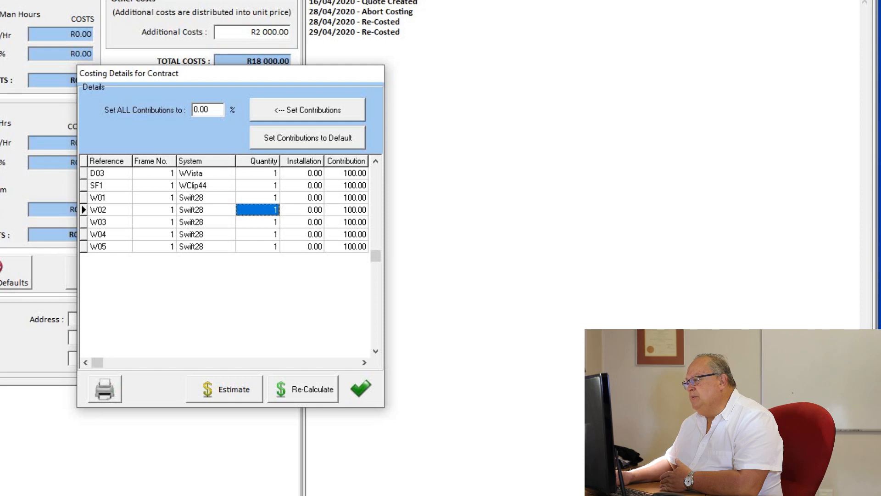
left_click(257, 222)
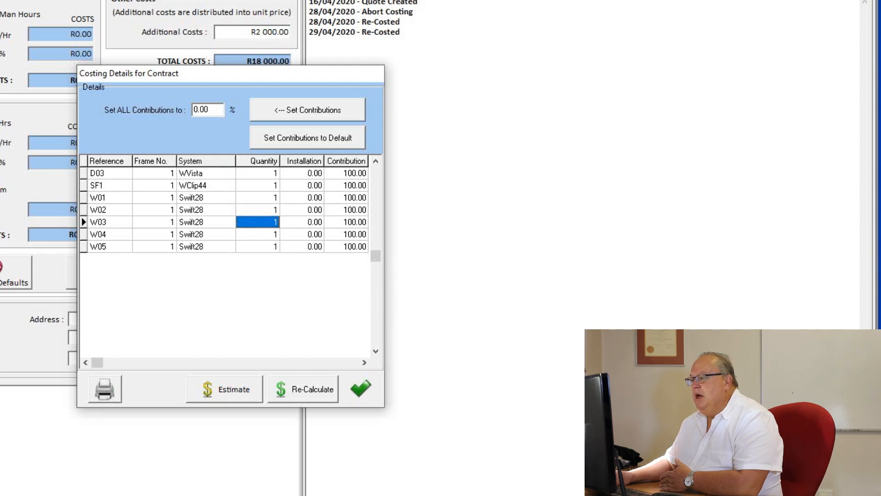
left_click(258, 210)
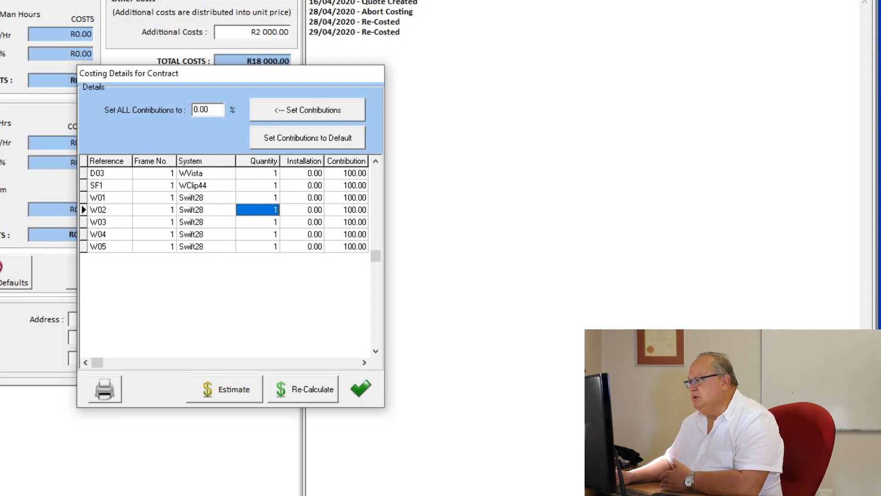
Step: Check the installation value of every frame from D03 through W05
left_click(302, 173)
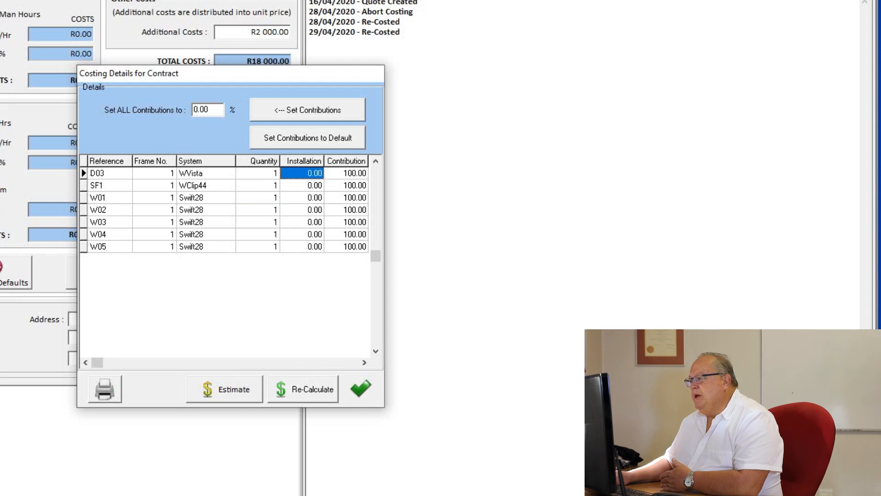
left_click(302, 186)
left_click(302, 198)
left_click(302, 209)
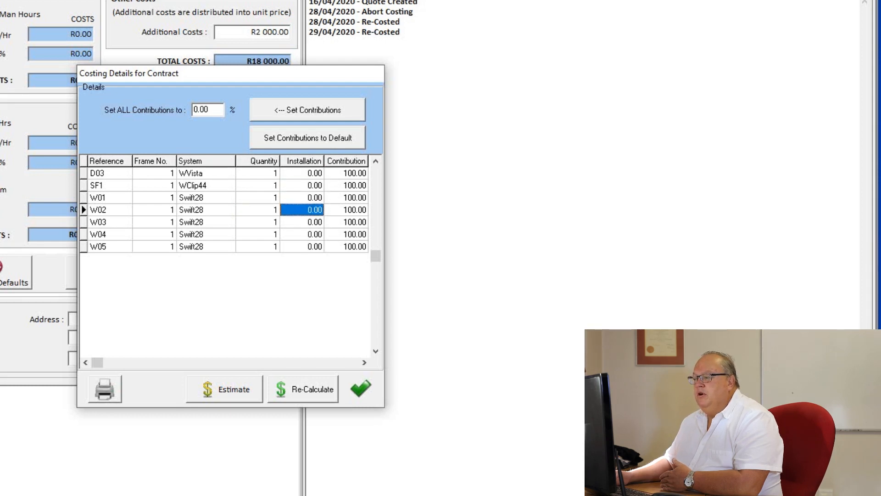
left_click(302, 222)
left_click(302, 235)
left_click(302, 247)
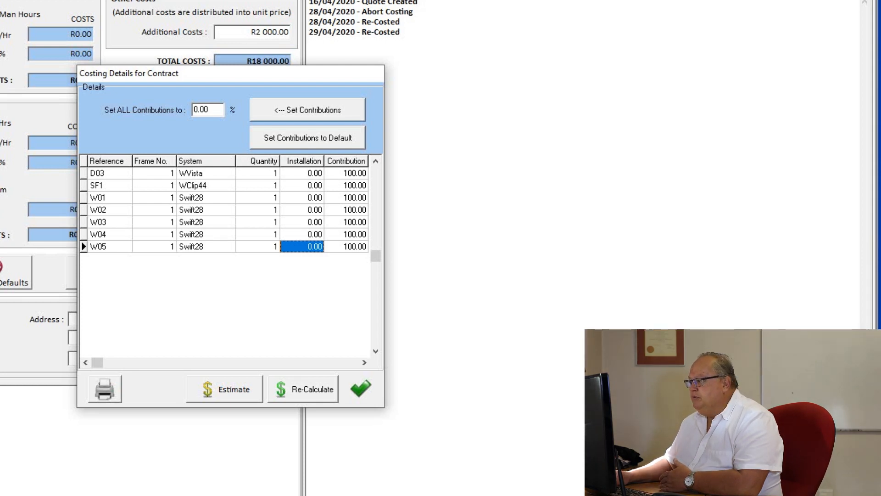
Step: Check the contribution percentages of the individual frames from D03 to W03
left_click(346, 173)
left_click(346, 185)
left_click(347, 198)
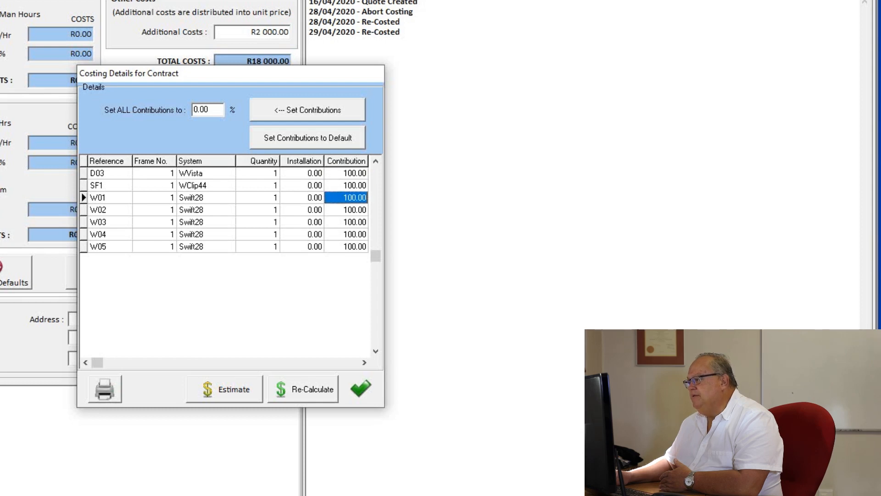
left_click(346, 210)
left_click(346, 222)
left_click(346, 222)
left_click_drag(353, 222, 325, 222)
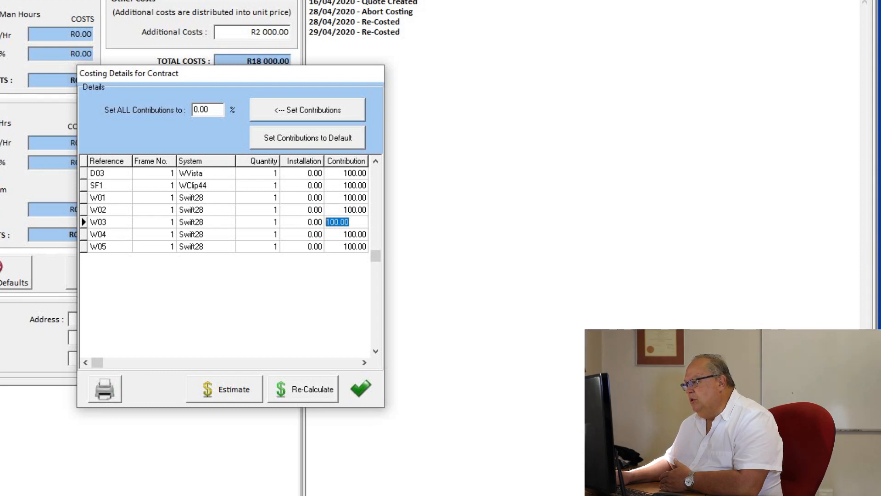
Step: Try a contribution of 80 for frame D03 and set it back to 100
left_click(347, 173)
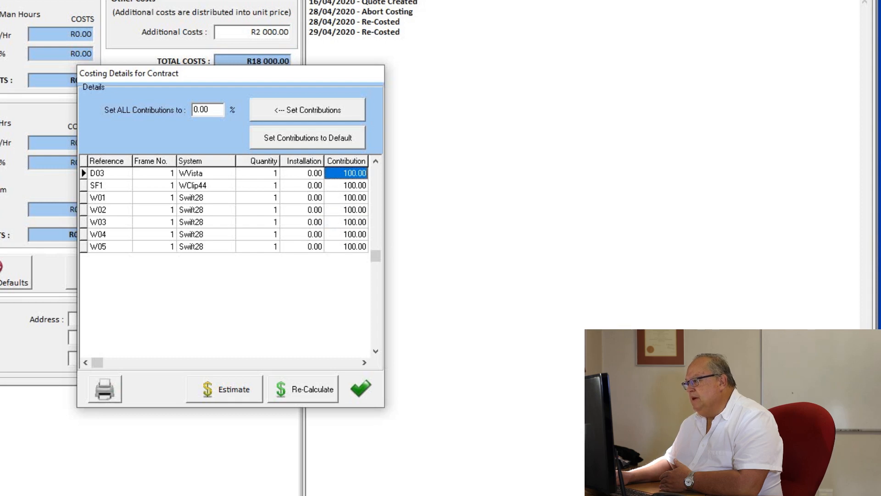
type("80")
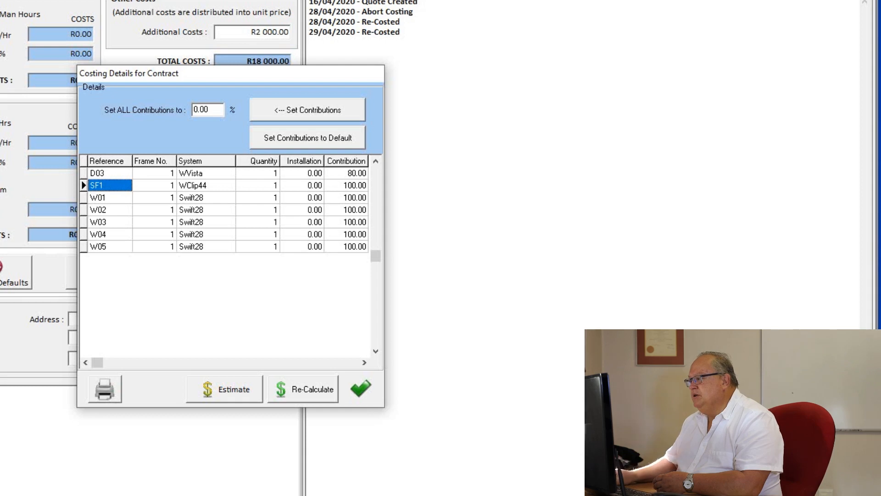
left_click(347, 173)
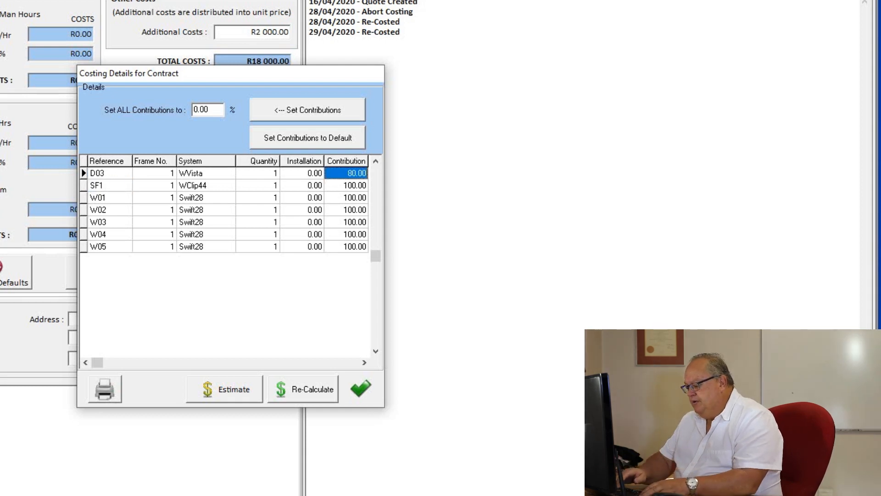
type("100")
key("Return")
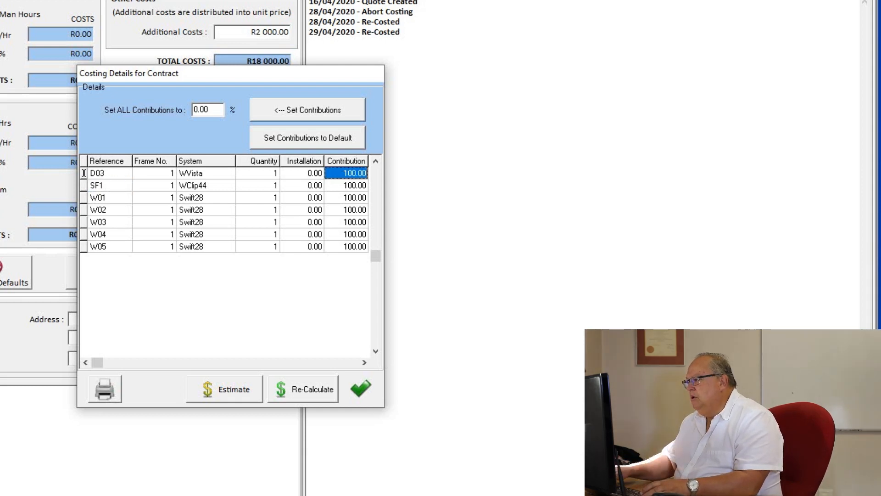
Step: Set the contributions of all frames in the contract to 110 %
left_click_drag(210, 110, 192, 110)
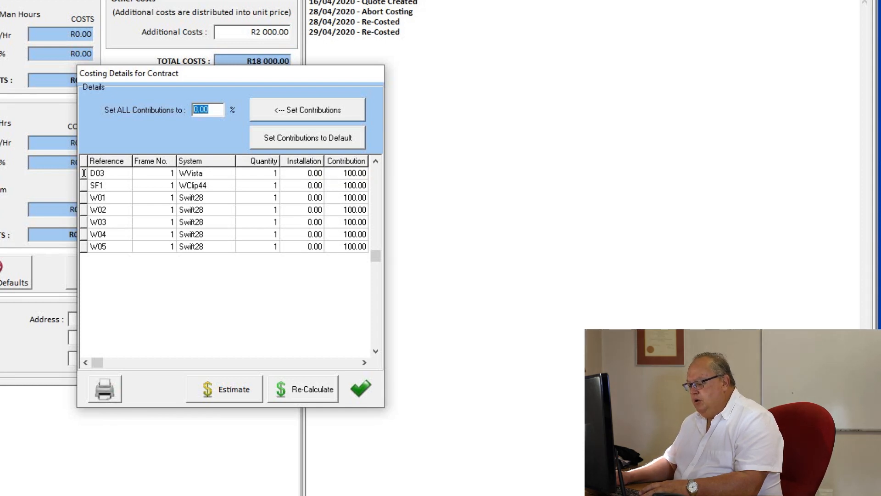
type("110")
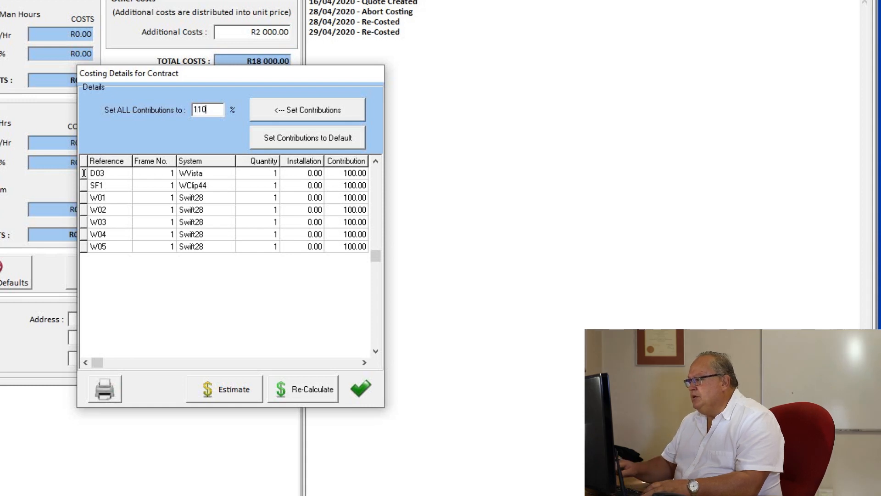
left_click(307, 110)
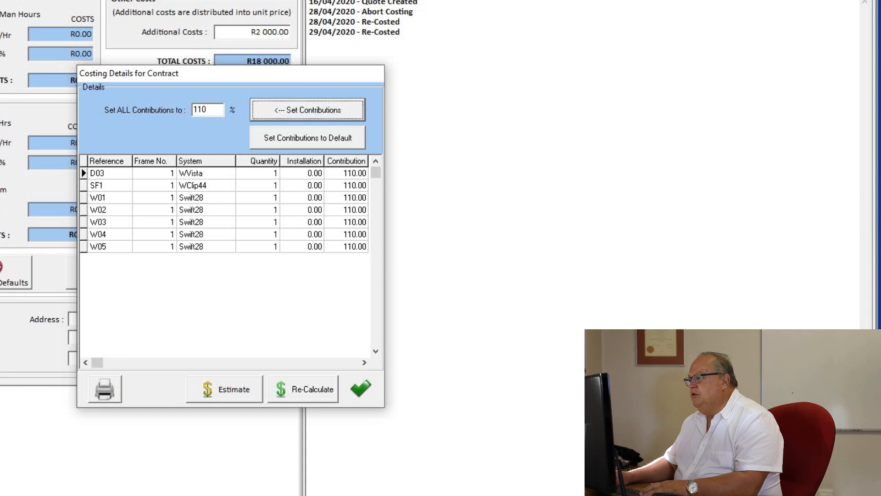
Step: Check the updated contribution of each frame from D03 through W03 in the costing details
left_click(346, 173)
left_click(346, 185)
left_click(347, 197)
left_click(346, 209)
left_click(347, 222)
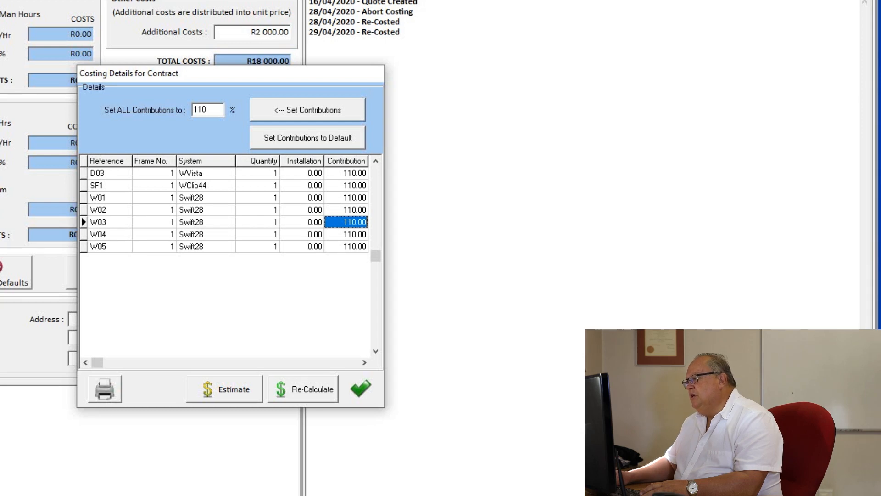
Step: Reset the contributions of all frames to their default and close the contract's costing details
left_click(308, 138)
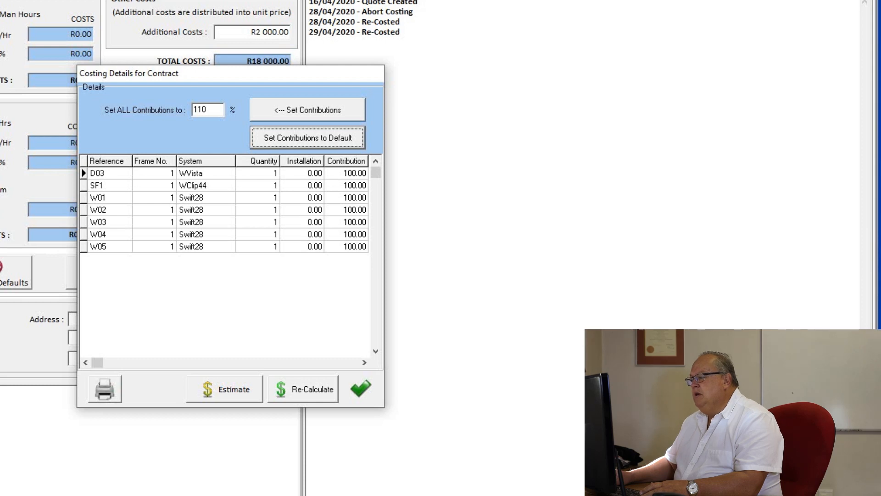
left_click_drag(229, 73, 512, 53)
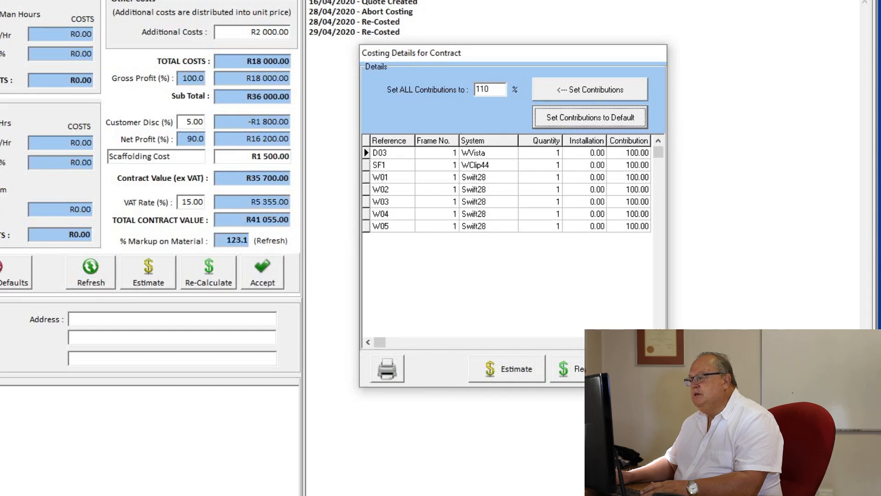
left_click_drag(512, 53, 159, 29)
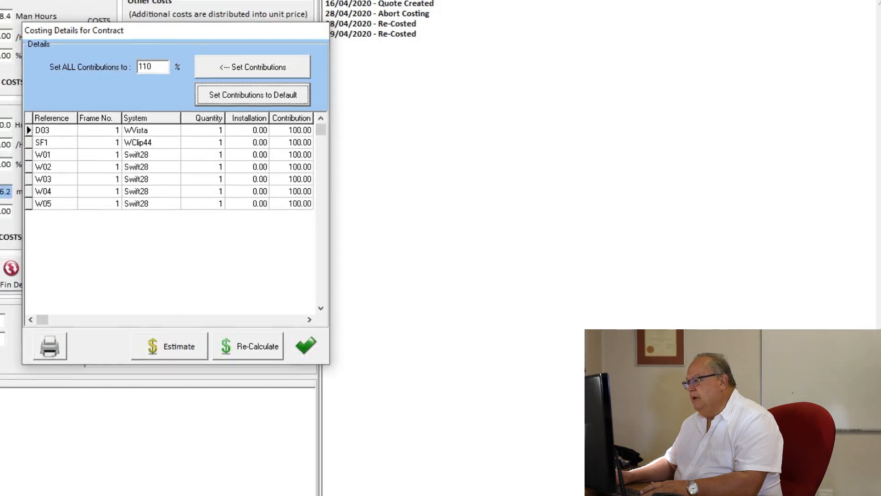
key("Escape")
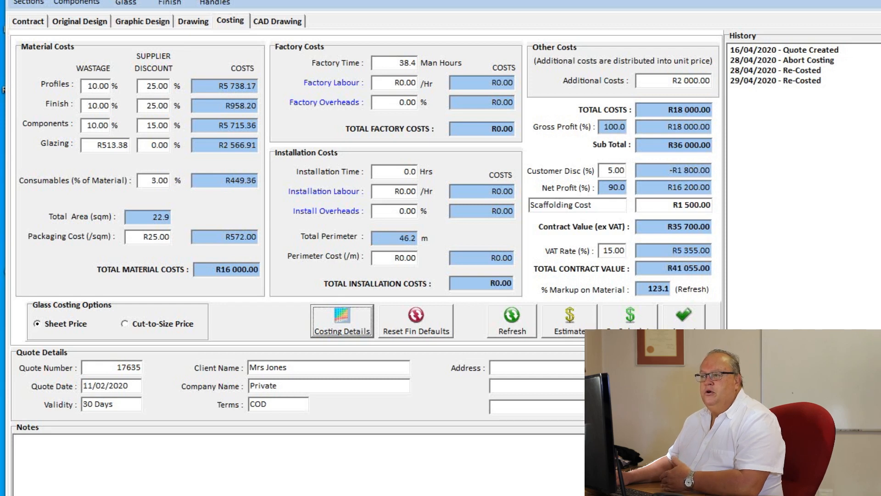
Step: Review the supplier discount percentages for profiles, finish and components in the material costs
double_click(161, 86)
left_click(155, 106)
double_click(155, 106)
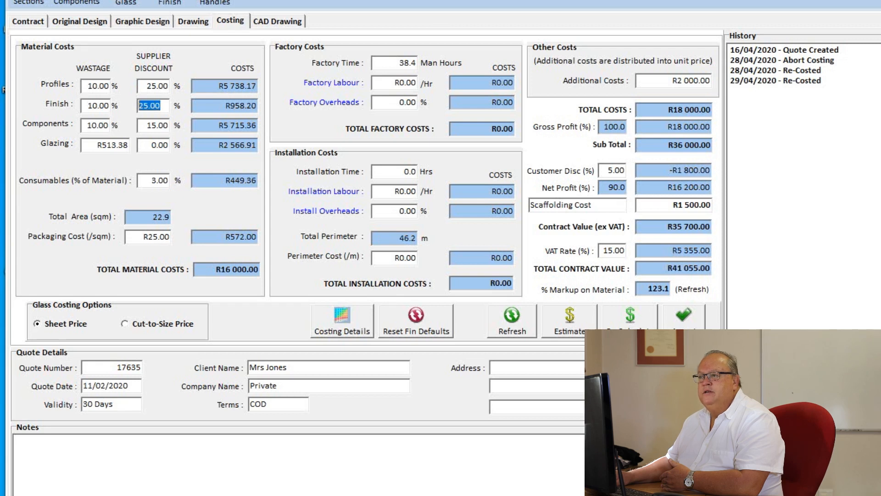
left_click(156, 125)
double_click(159, 125)
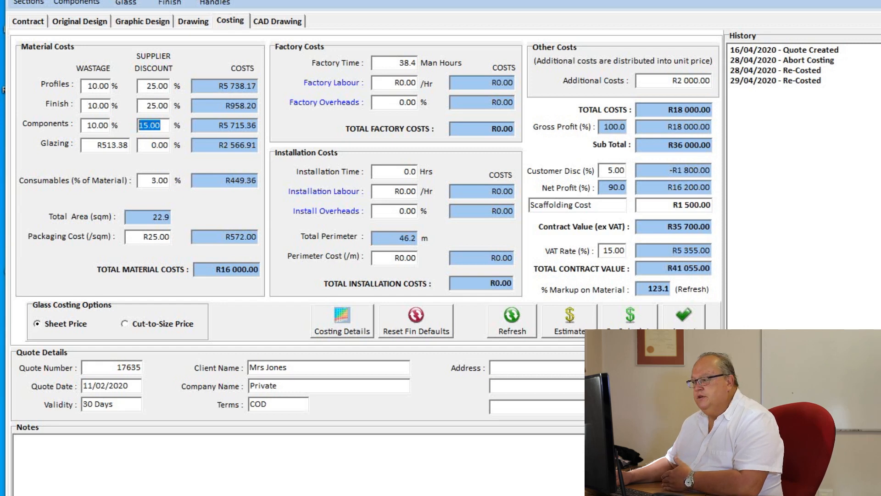
Step: Refresh the costing totals and check the contract value excluding VAT
left_click(511, 321)
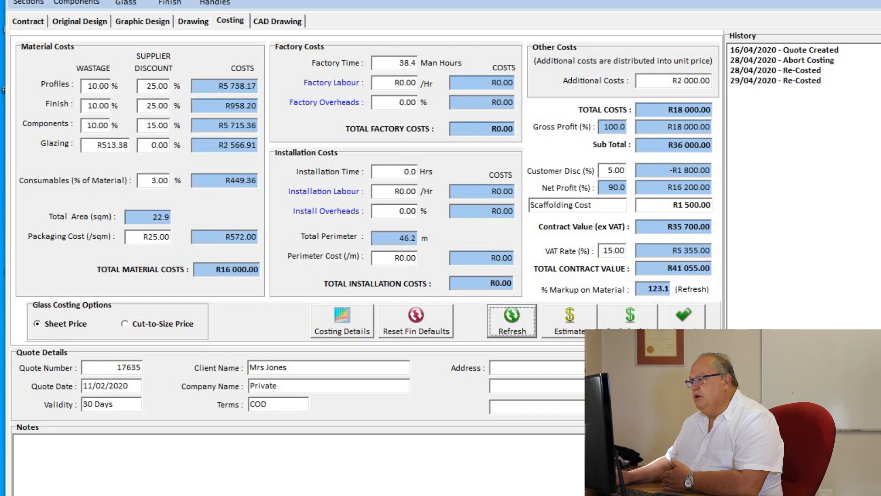
left_click(512, 320)
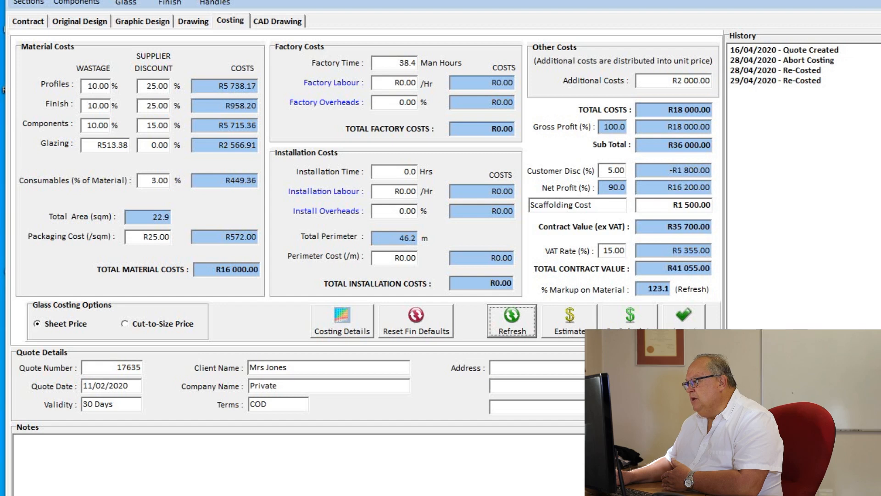
left_click_drag(709, 227, 637, 227)
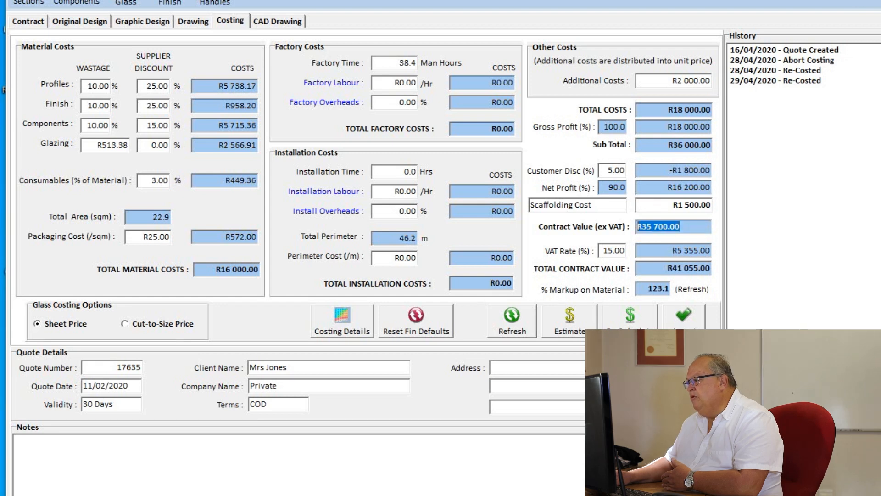
Step: Run a new estimate of the contract's costing and check the resulting contract value excluding VAT
left_click(570, 321)
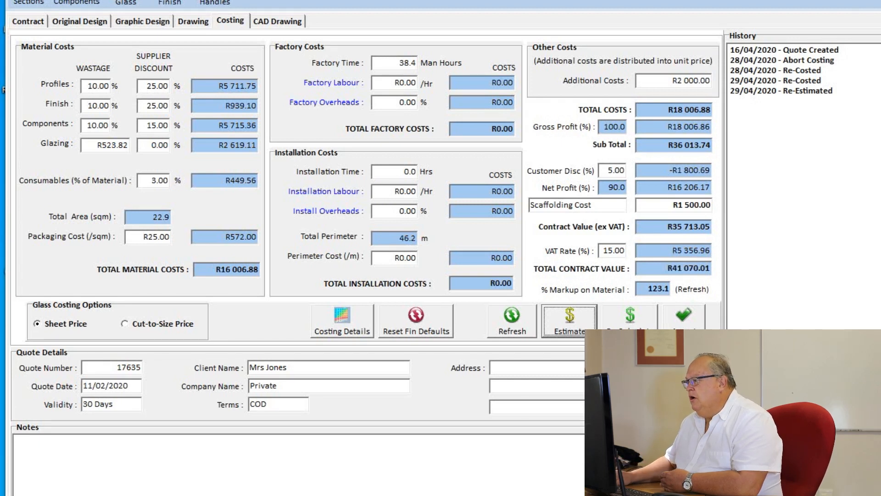
left_click(663, 227)
left_click_drag(681, 226, 636, 226)
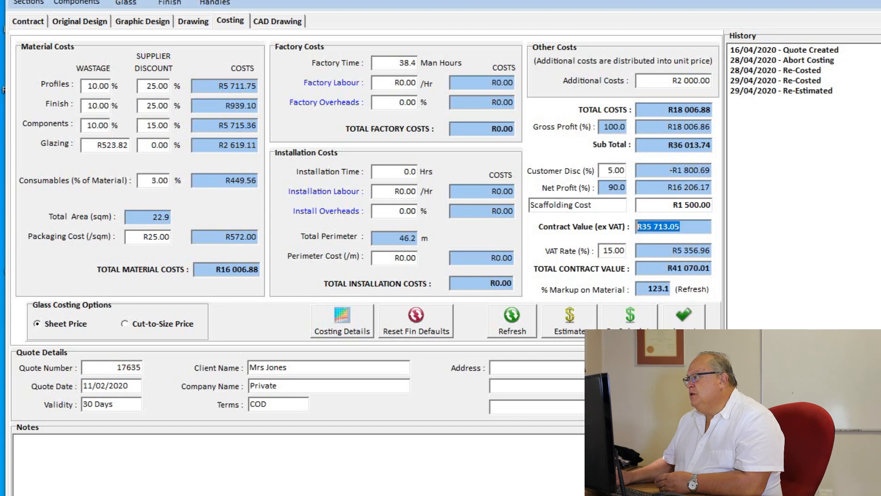
Step: Review the costing history entries, from the aborted costing through the re-costings to the latest re-estimate
left_click_drag(841, 49, 731, 60)
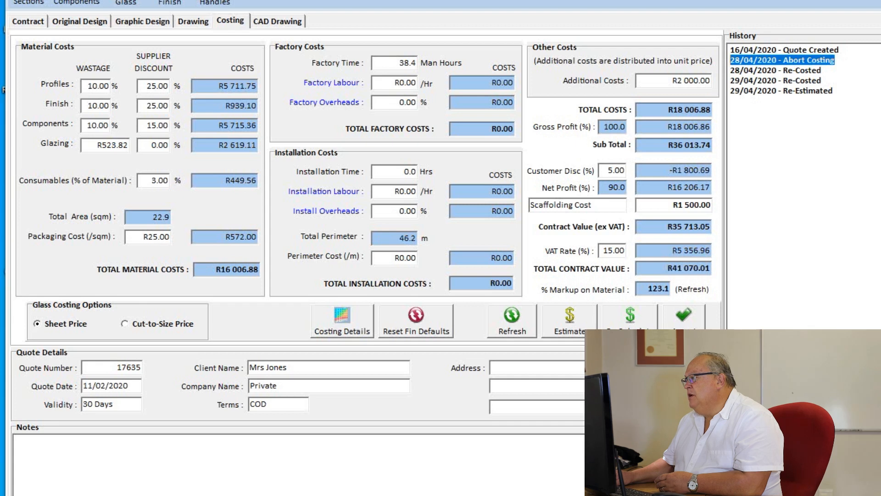
left_click(822, 70)
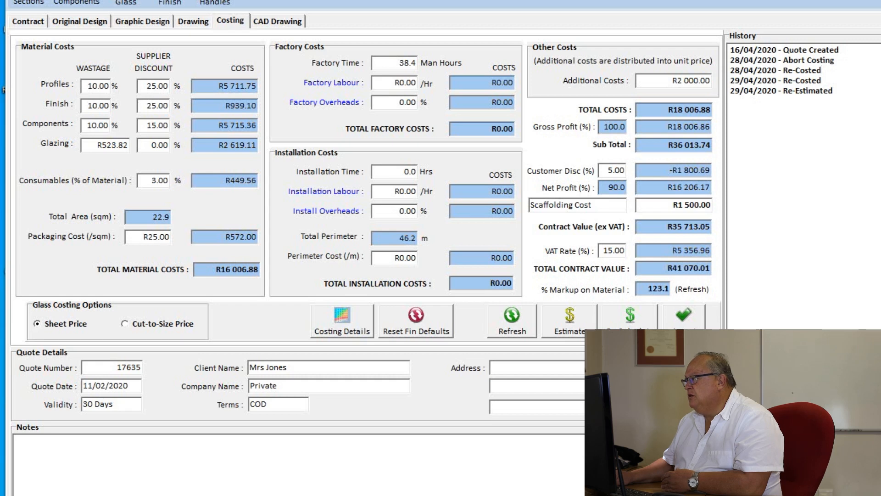
left_click_drag(821, 70, 767, 70)
left_click(823, 71)
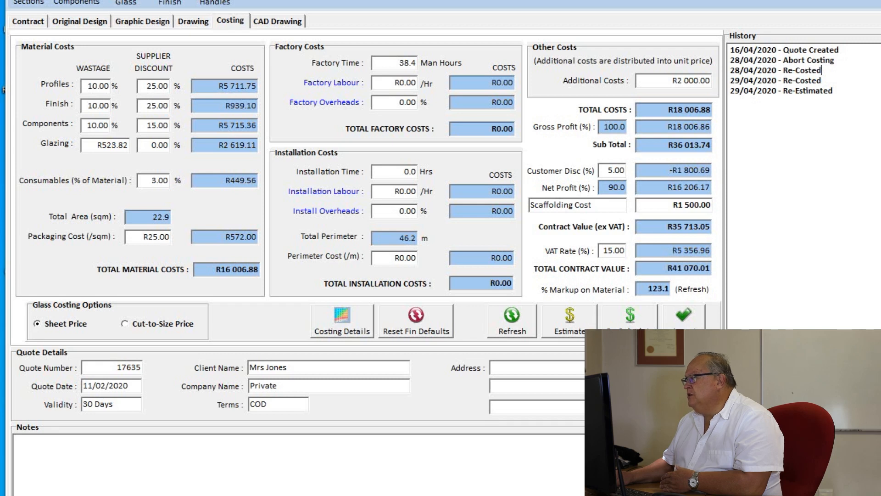
left_click_drag(822, 81, 782, 81)
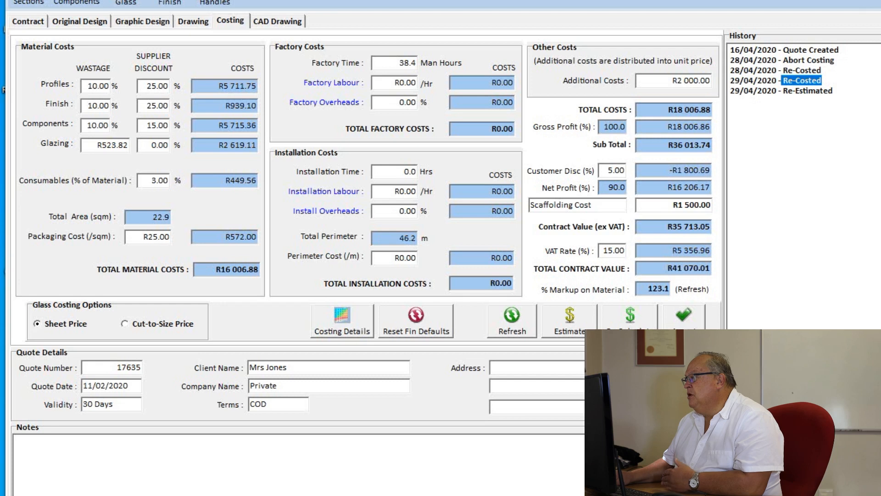
left_click_drag(833, 90, 782, 90)
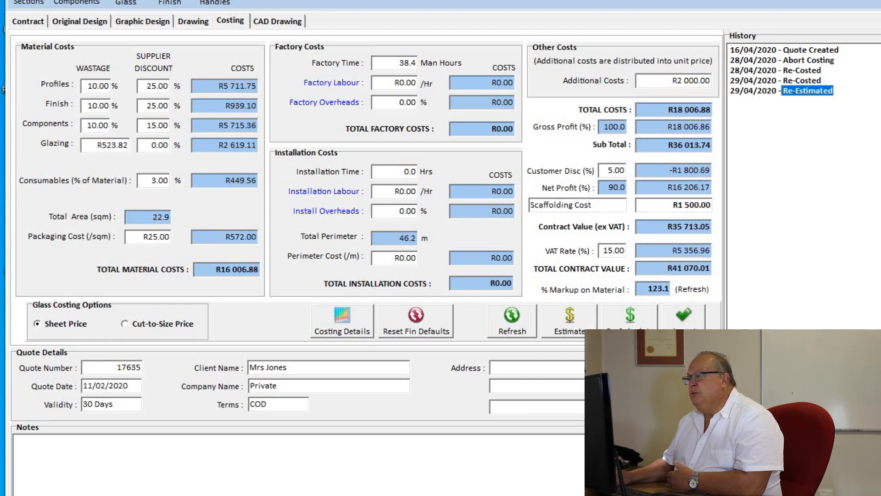
left_click(787, 90)
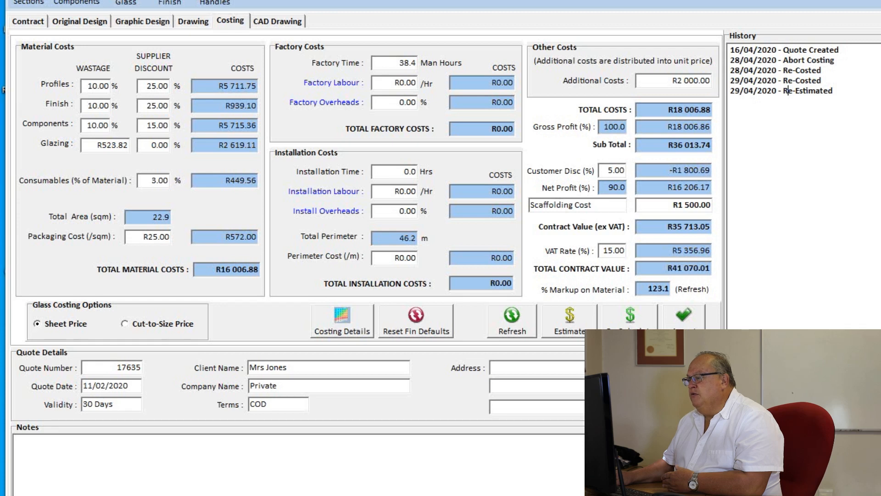
Step: Accept and save the contract's costing
left_click(683, 317)
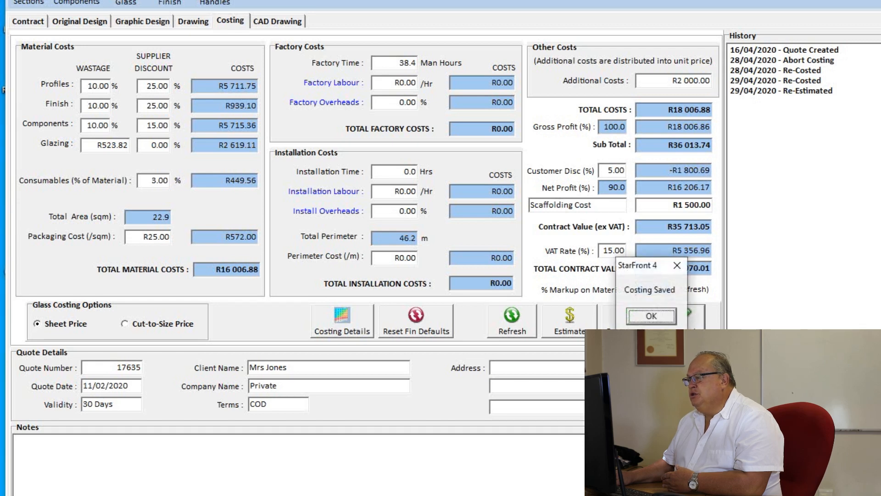
key("Return")
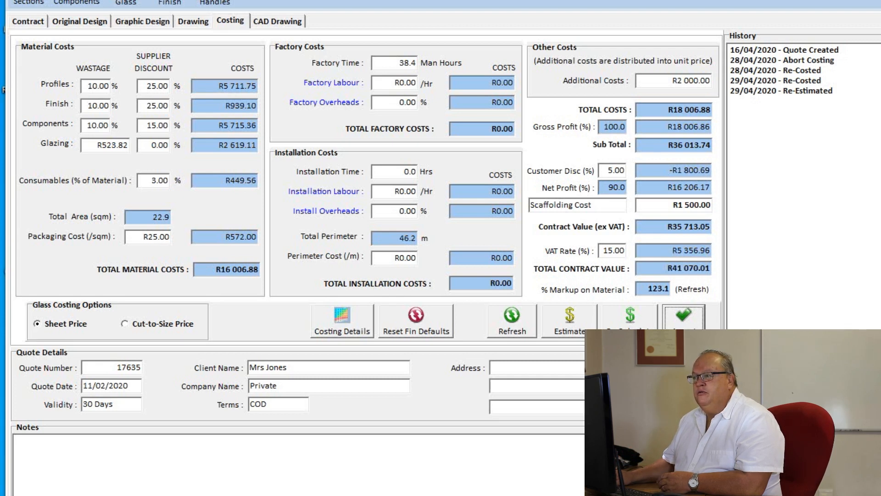
Step: Review the labour rates and overhead percentages for both the factory and installation costs
double_click(382, 84)
left_click(380, 103)
double_click(380, 102)
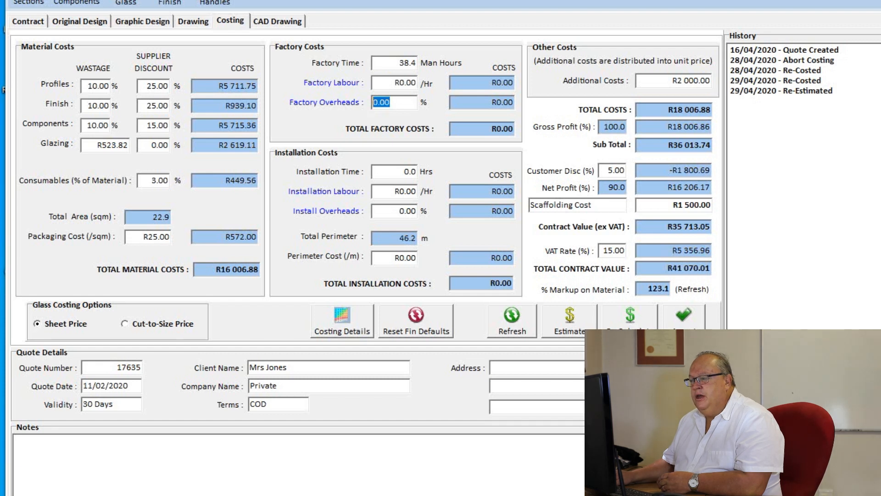
left_click(381, 191)
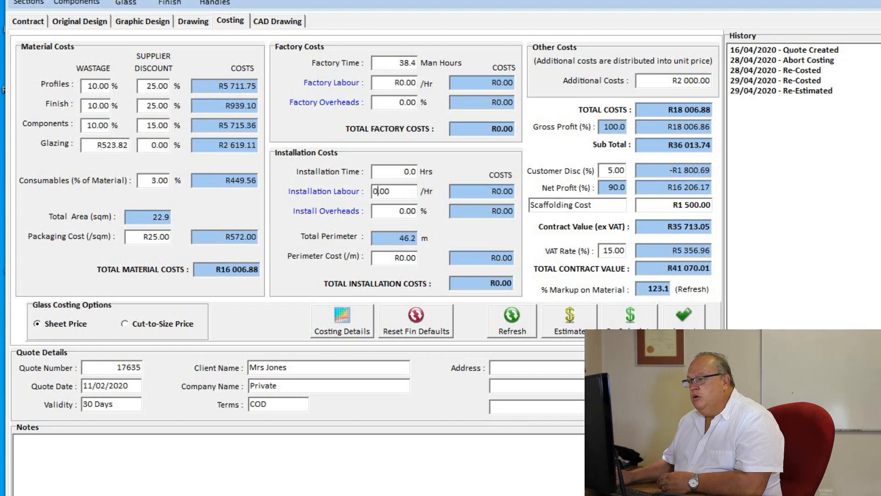
double_click(386, 191)
left_click(385, 211)
double_click(387, 211)
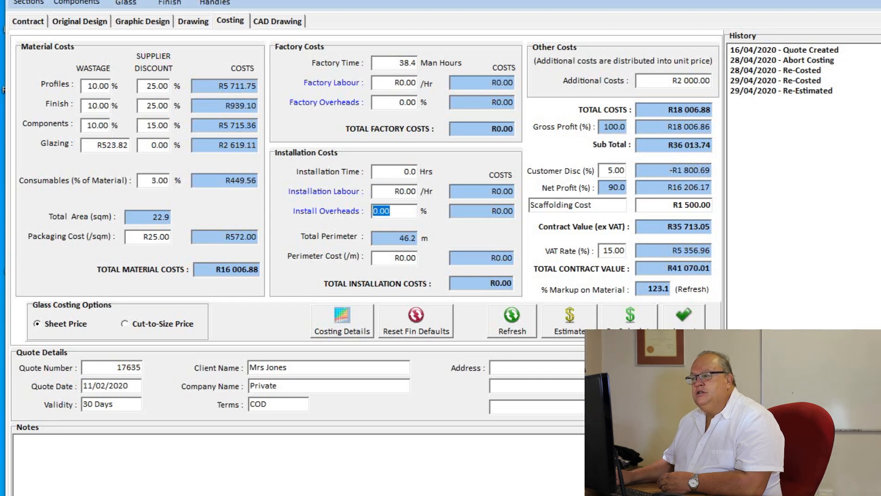